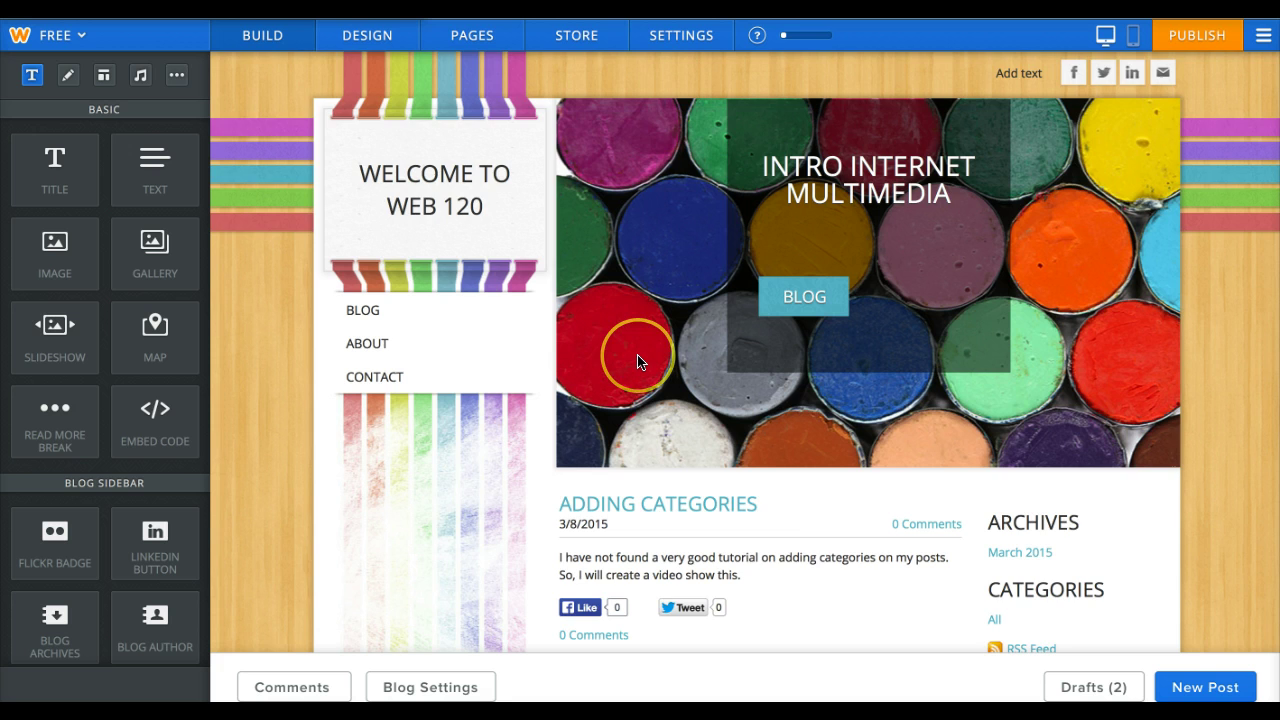
Look through the existing blog posts, including the image and embedded YouTube video in "Welcome to the Web 120 Blog".
scroll(637, 357, "down", 3)
scroll(637, 356, "down", 10)
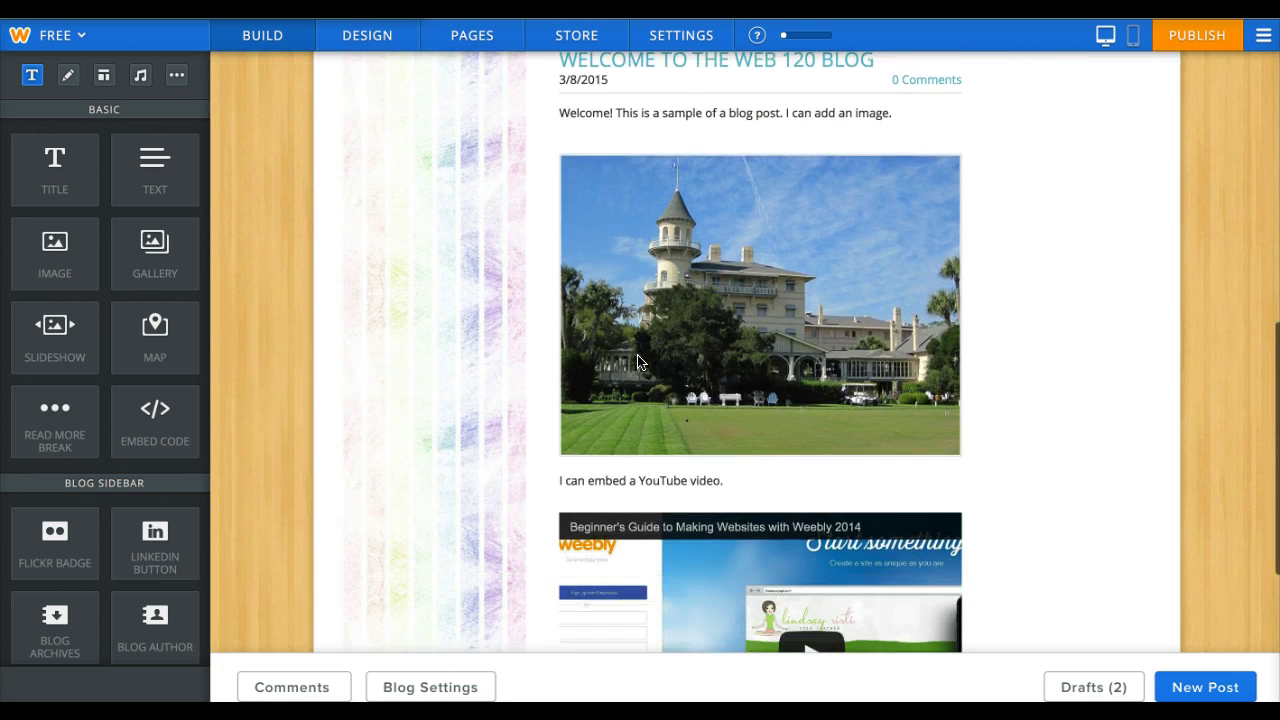
scroll(640, 362, "up", 3)
scroll(640, 362, "down", 2)
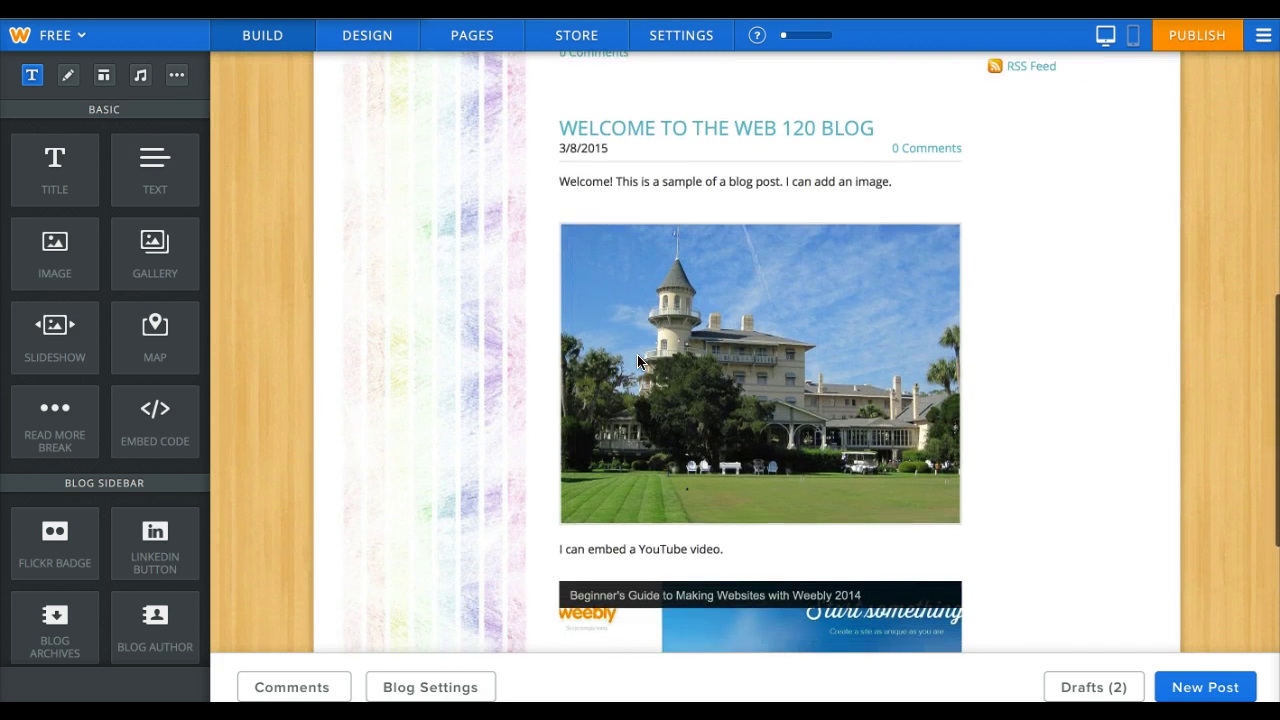
scroll(640, 360, "down", 1)
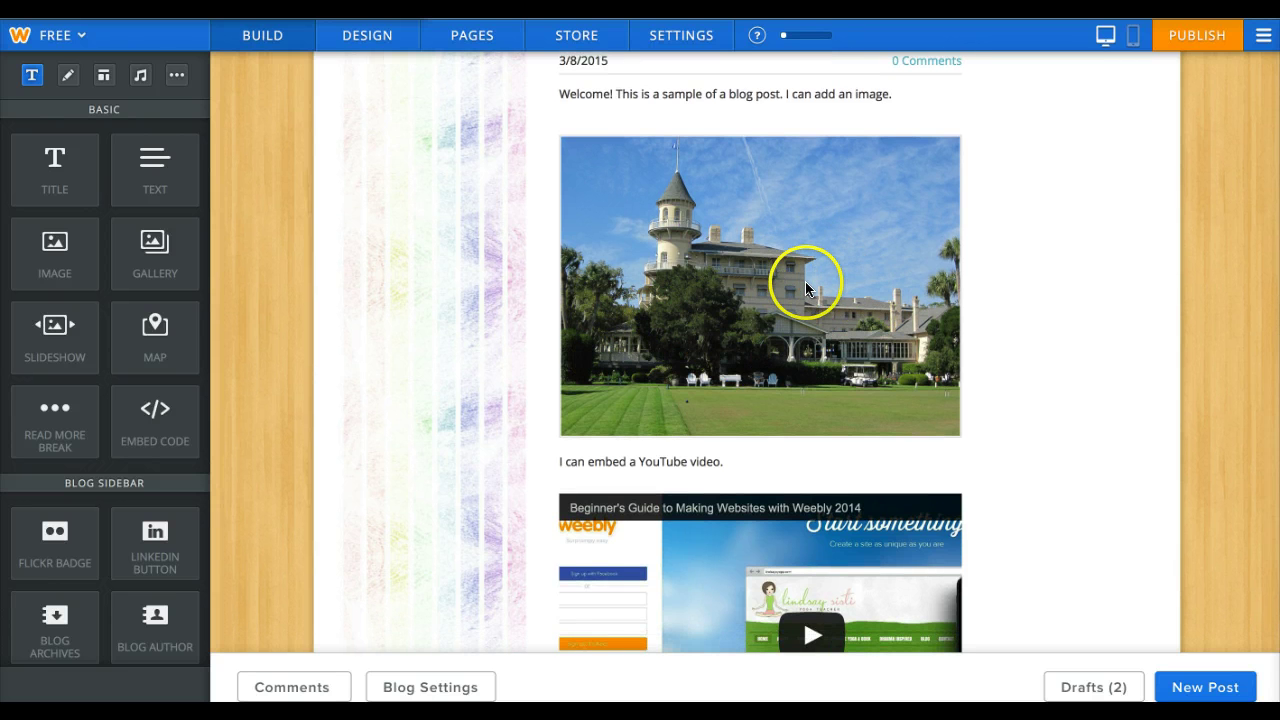
scroll(805, 283, "down", 1)
scroll(805, 288, "down", 3)
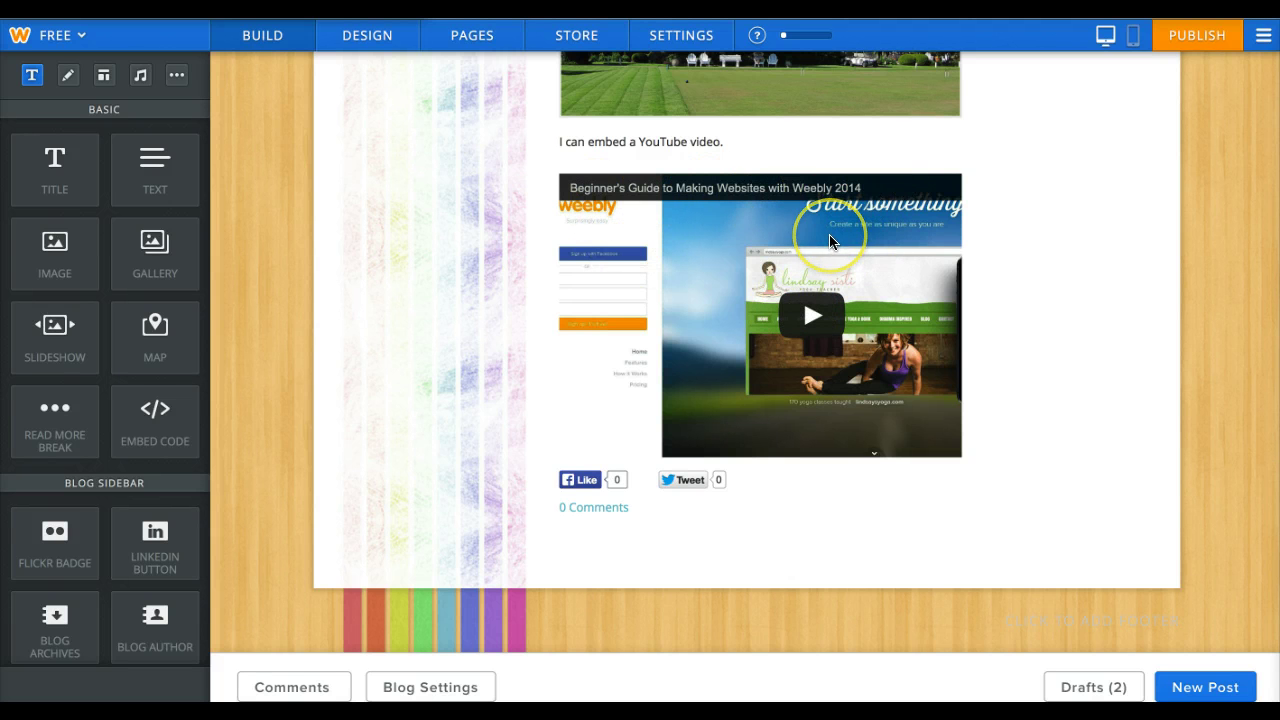
scroll(829, 241, "up", 10)
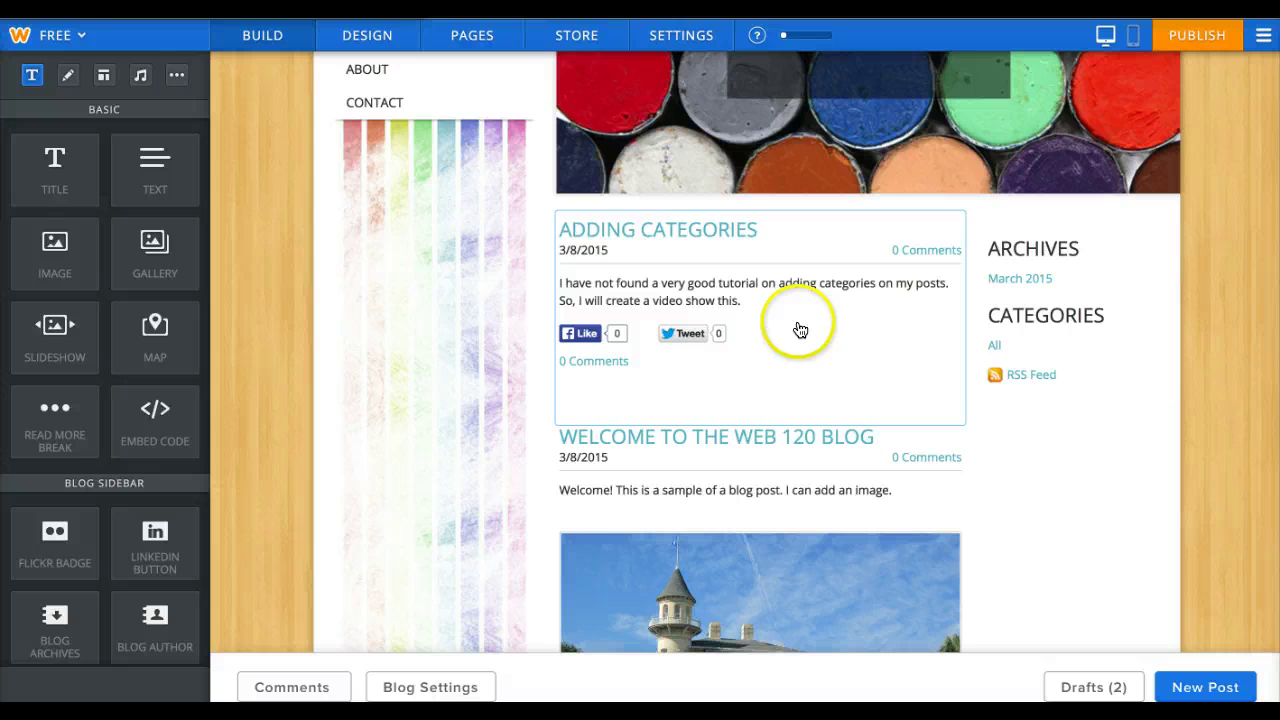
left_click(824, 530)
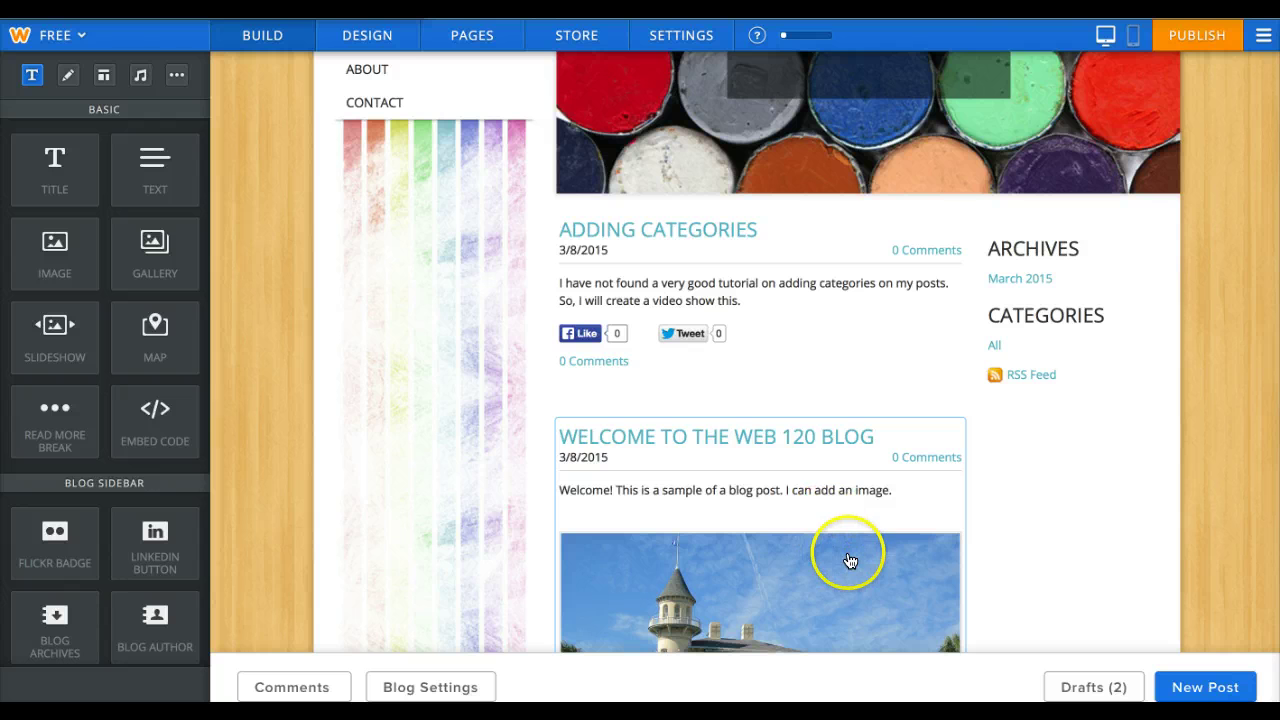
scroll(850, 560, "down", 3)
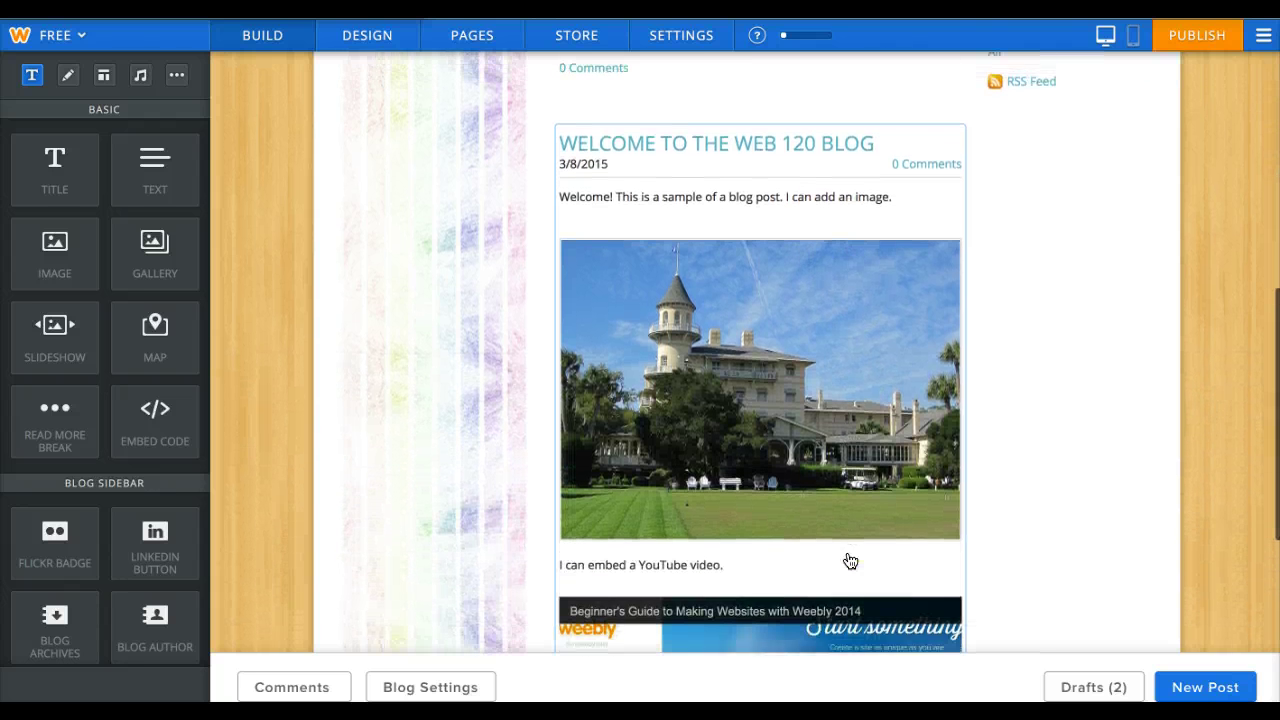
scroll(850, 560, "up", 1)
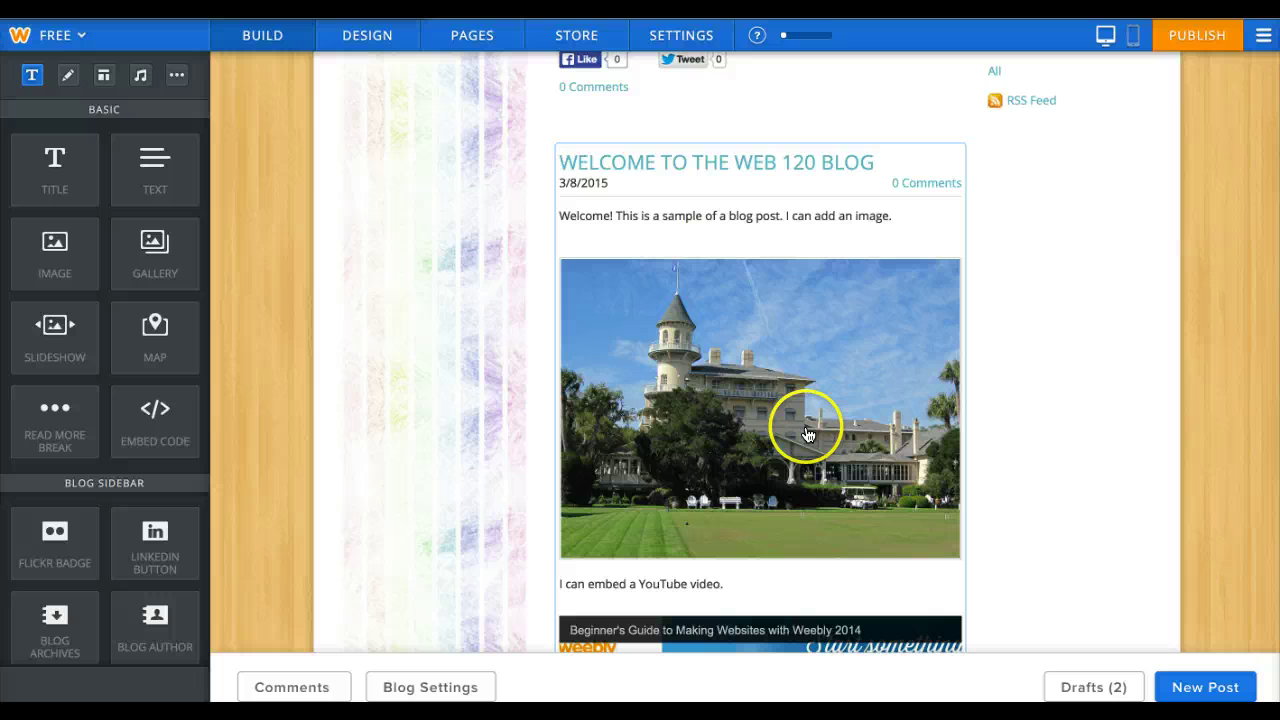
Open the "Welcome to the Web 120 Blog" post for editing and review its content.
left_click(709, 328)
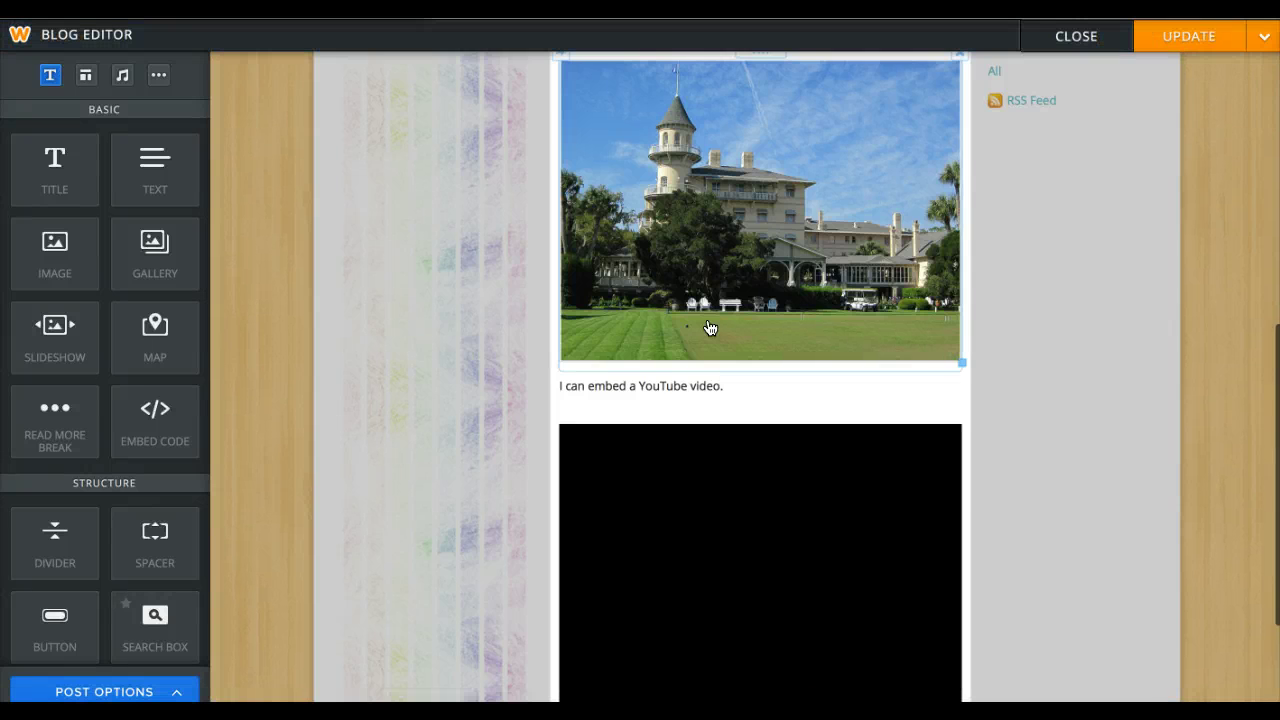
scroll(709, 328, "up", 3)
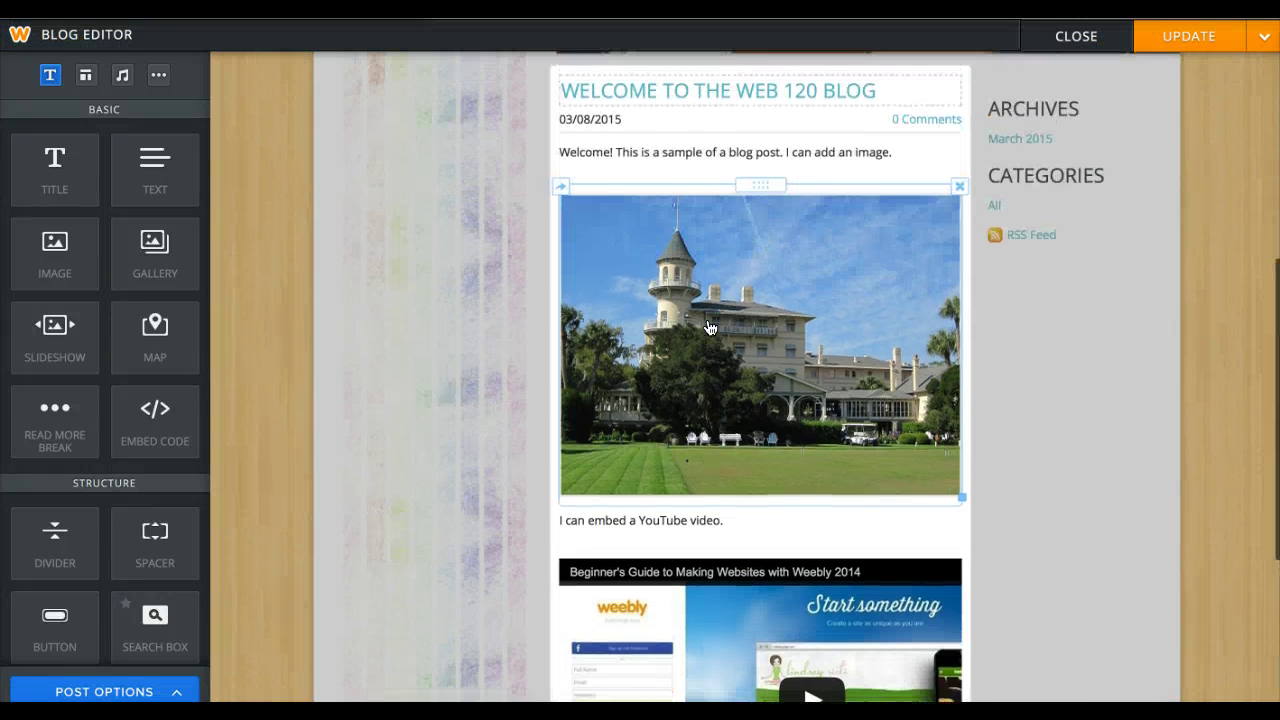
scroll(709, 328, "down", 3)
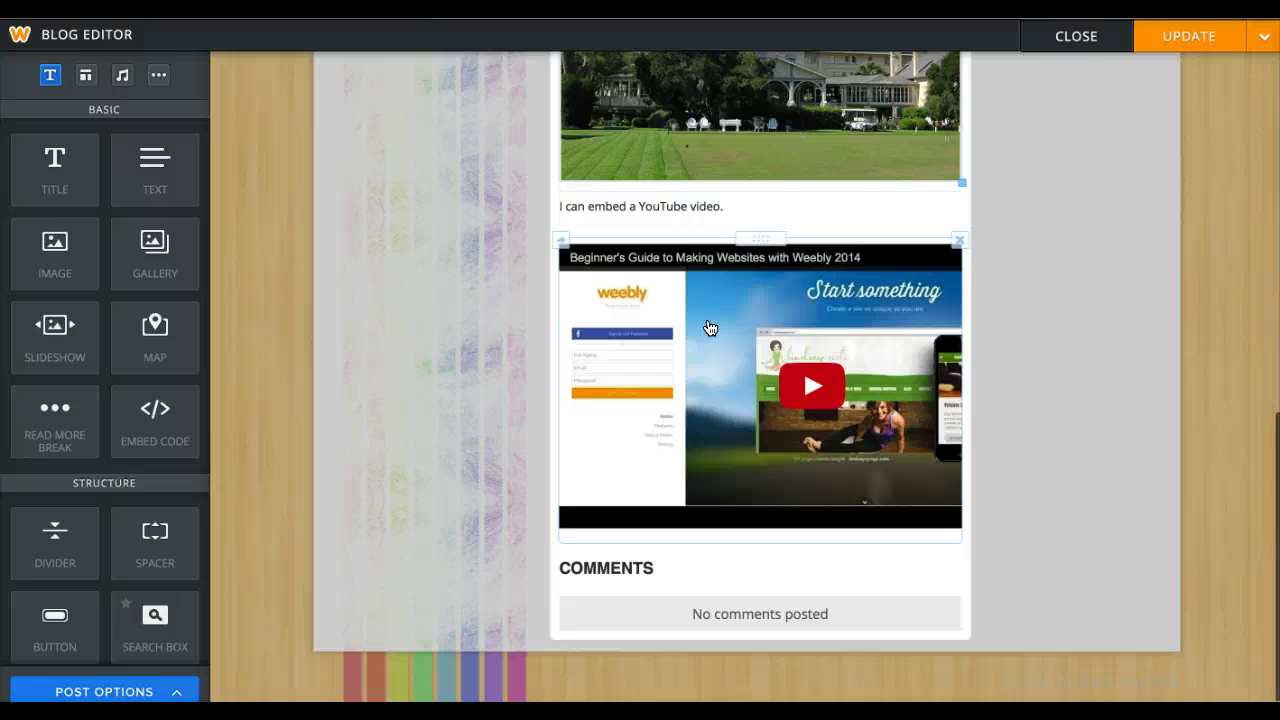
scroll(709, 328, "up", 4)
scroll(709, 328, "up", 1)
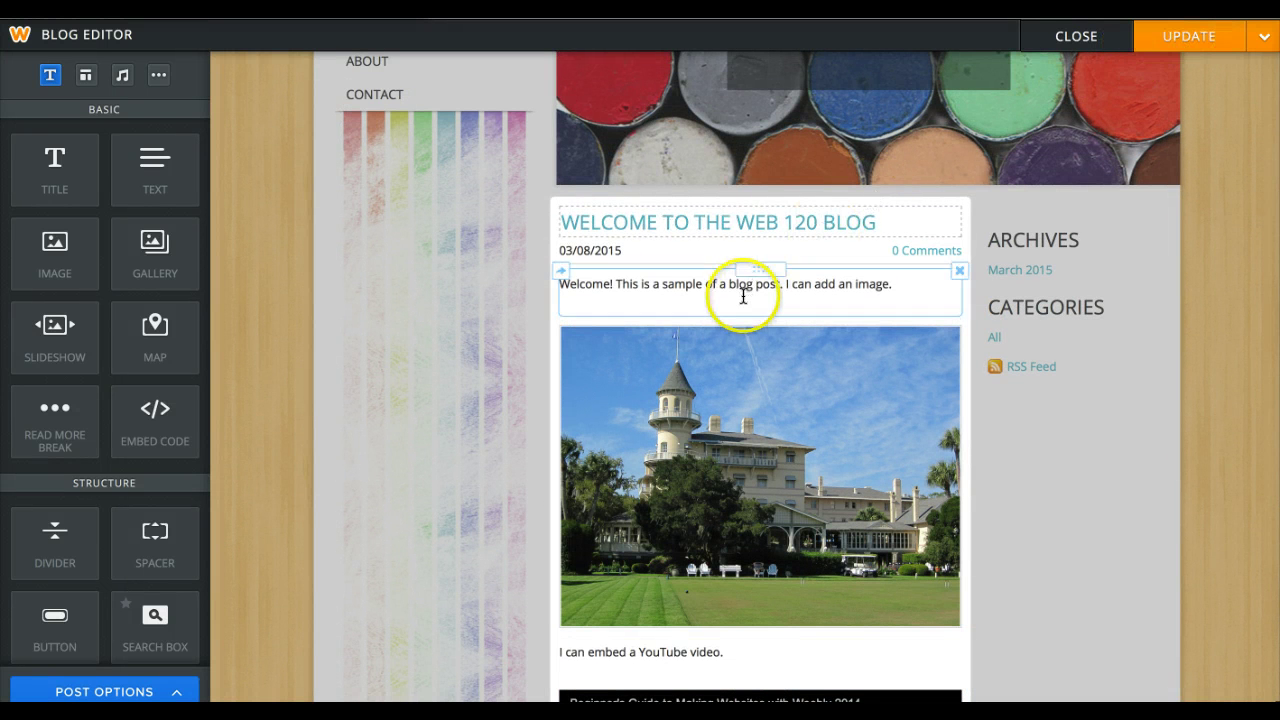
Add a new category named "Welcome" in the options of the "Welcome to the Web 120 Blog" post.
left_click(116, 692)
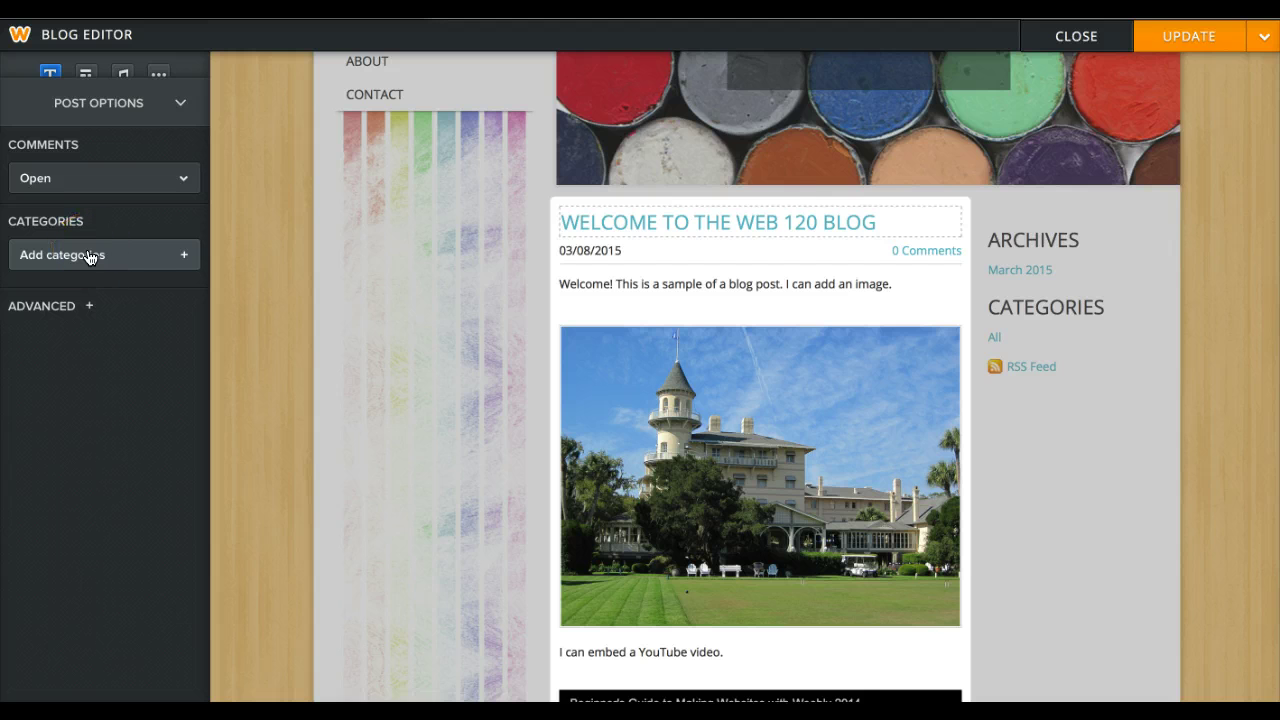
left_click(89, 257)
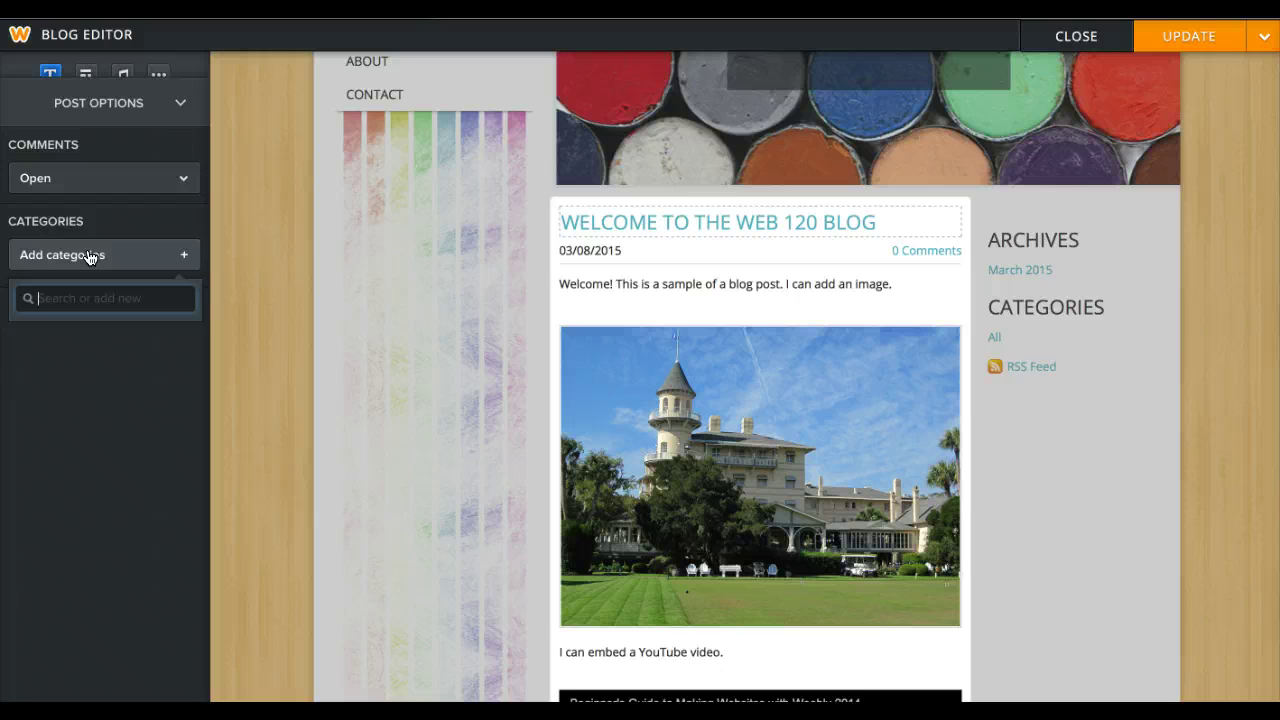
type("Wel")
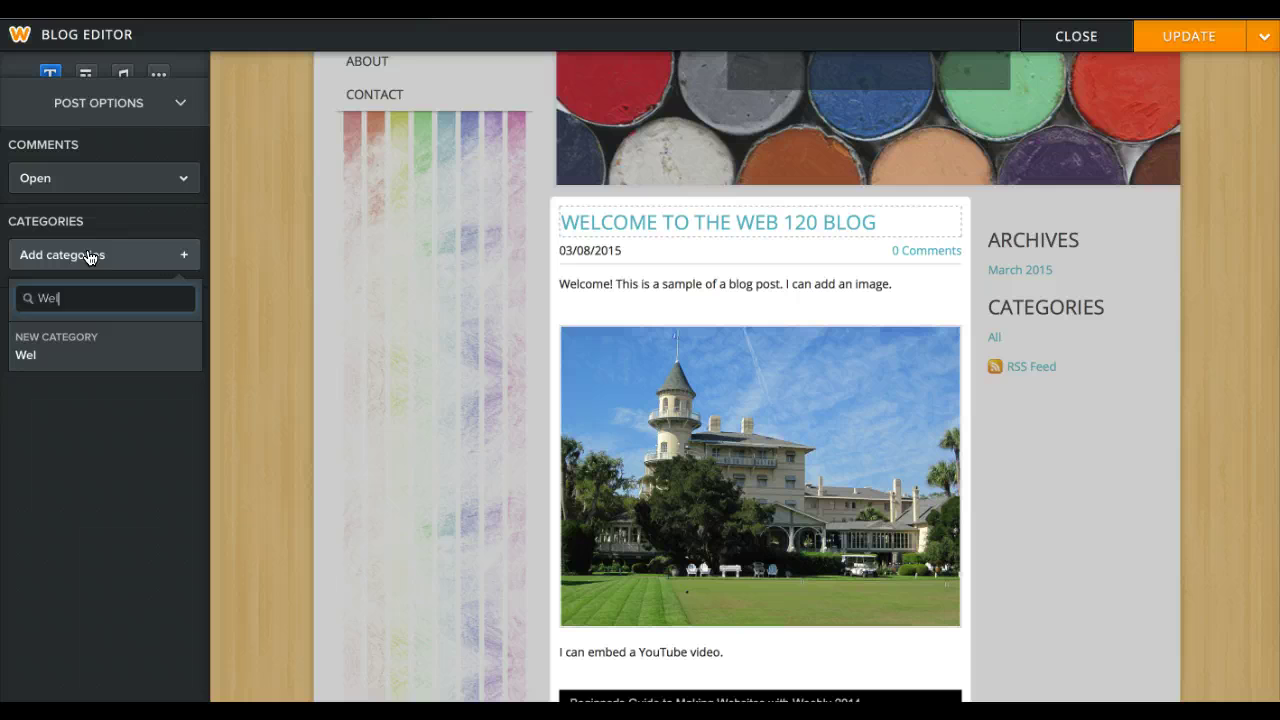
type("come")
key("Return")
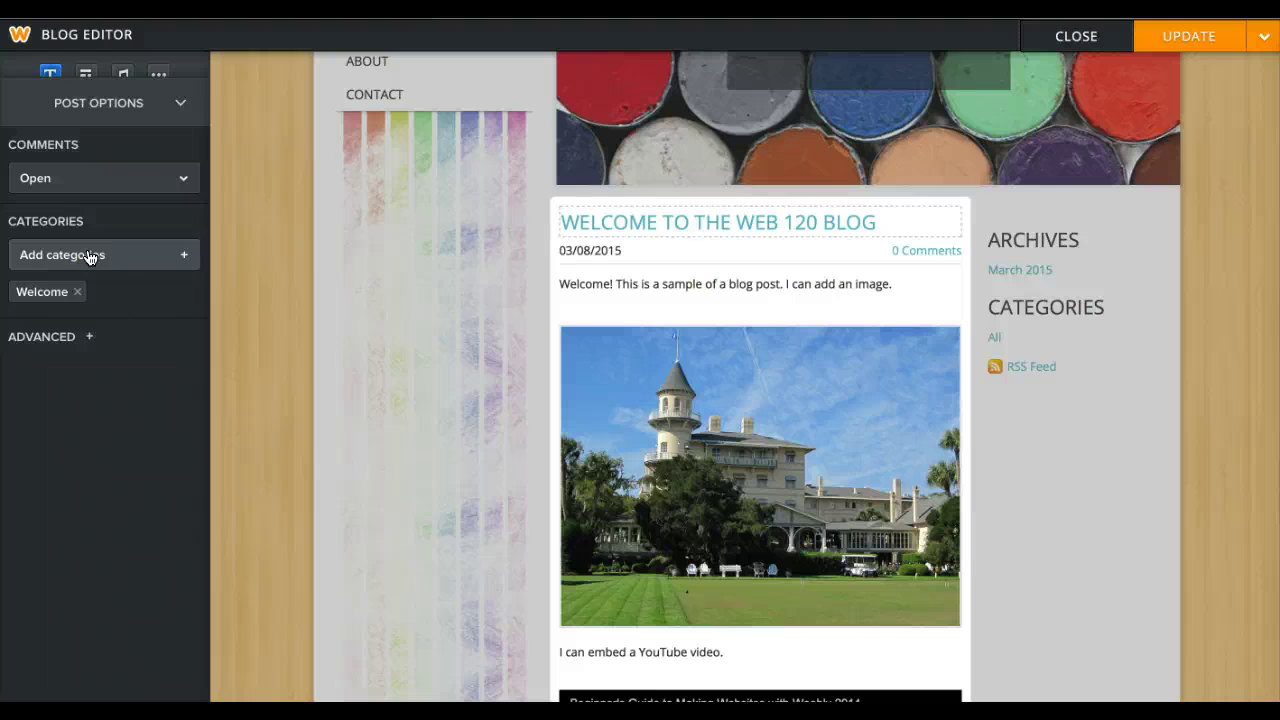
Add a second new category named "Sample Media" to the same post.
left_click(82, 256)
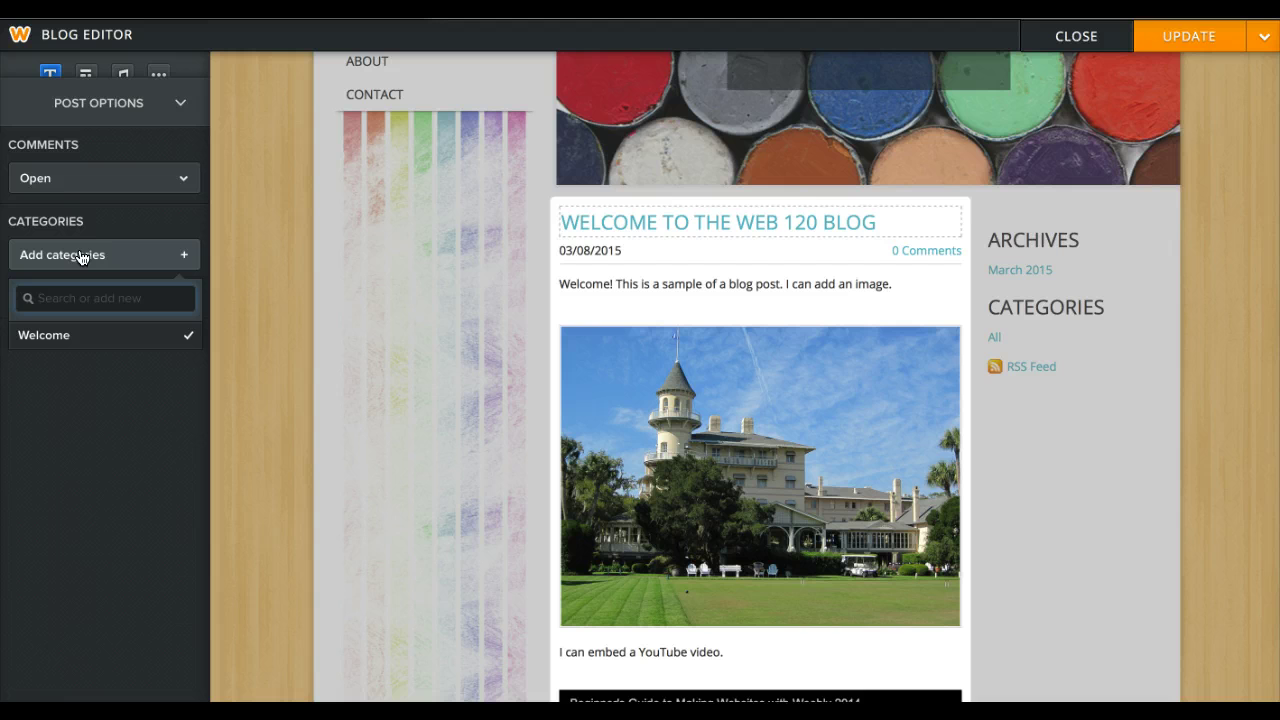
type("Sa")
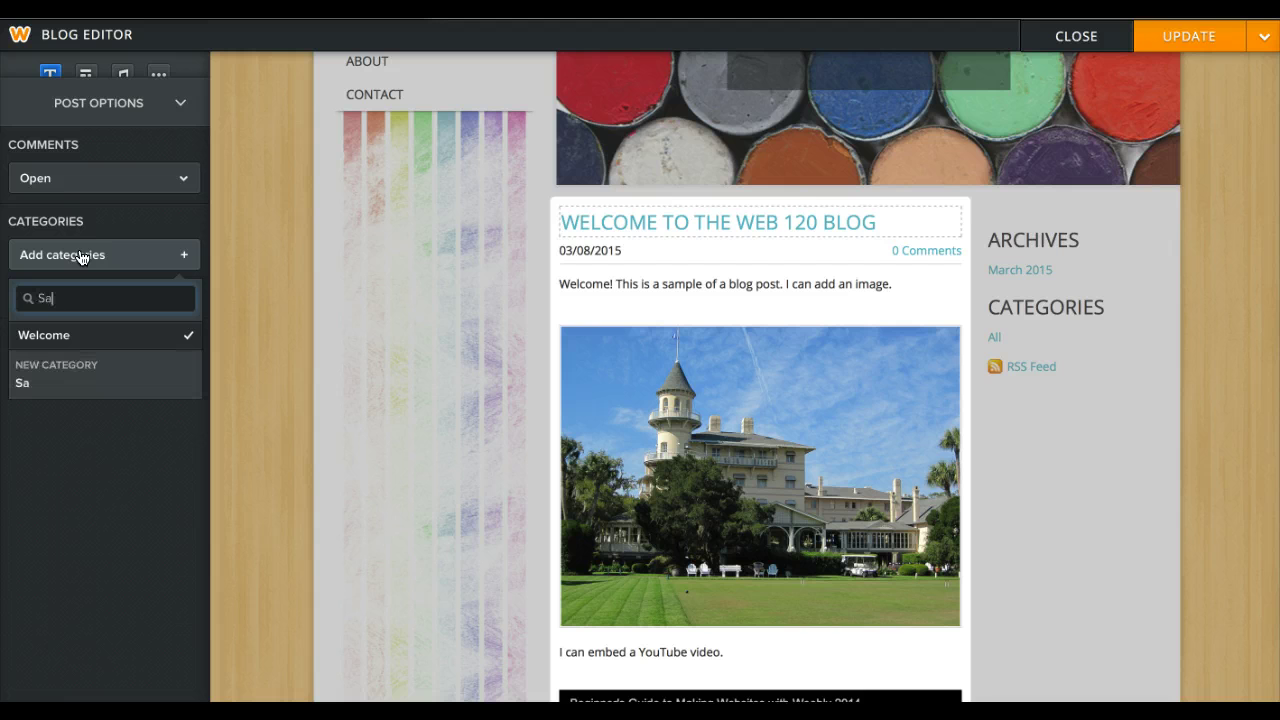
type("mple")
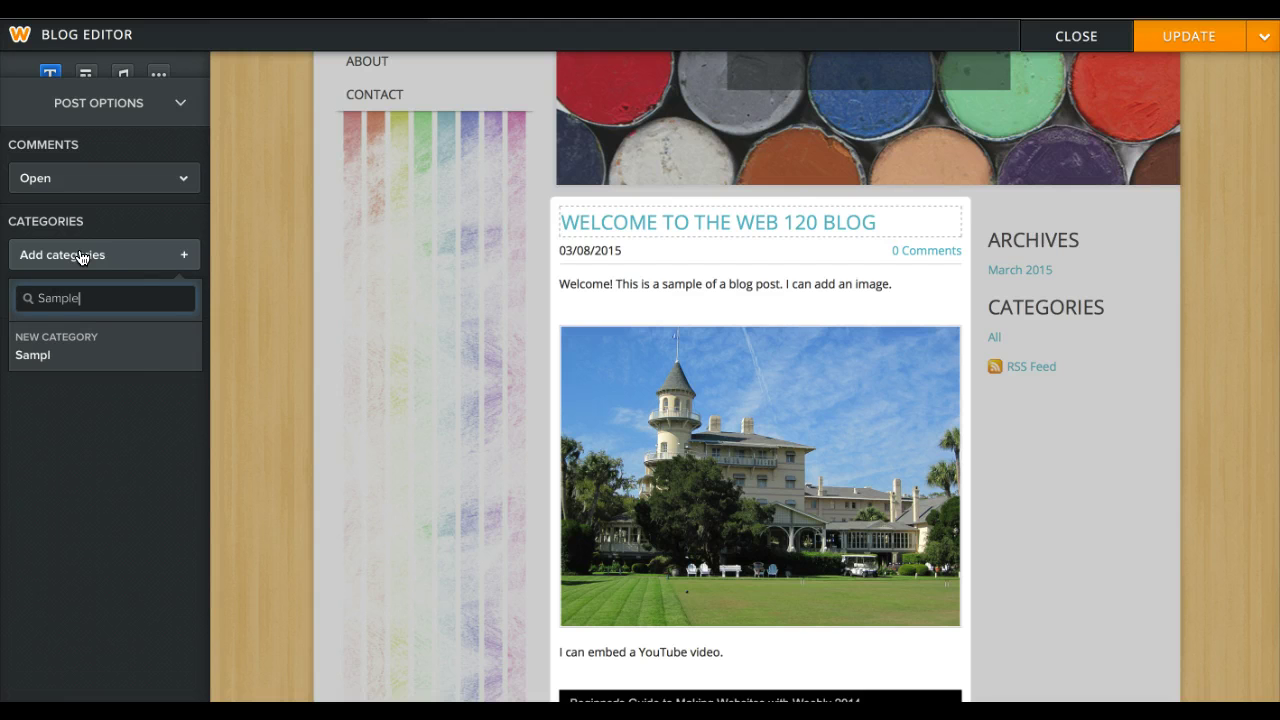
type(" Media")
key("Return")
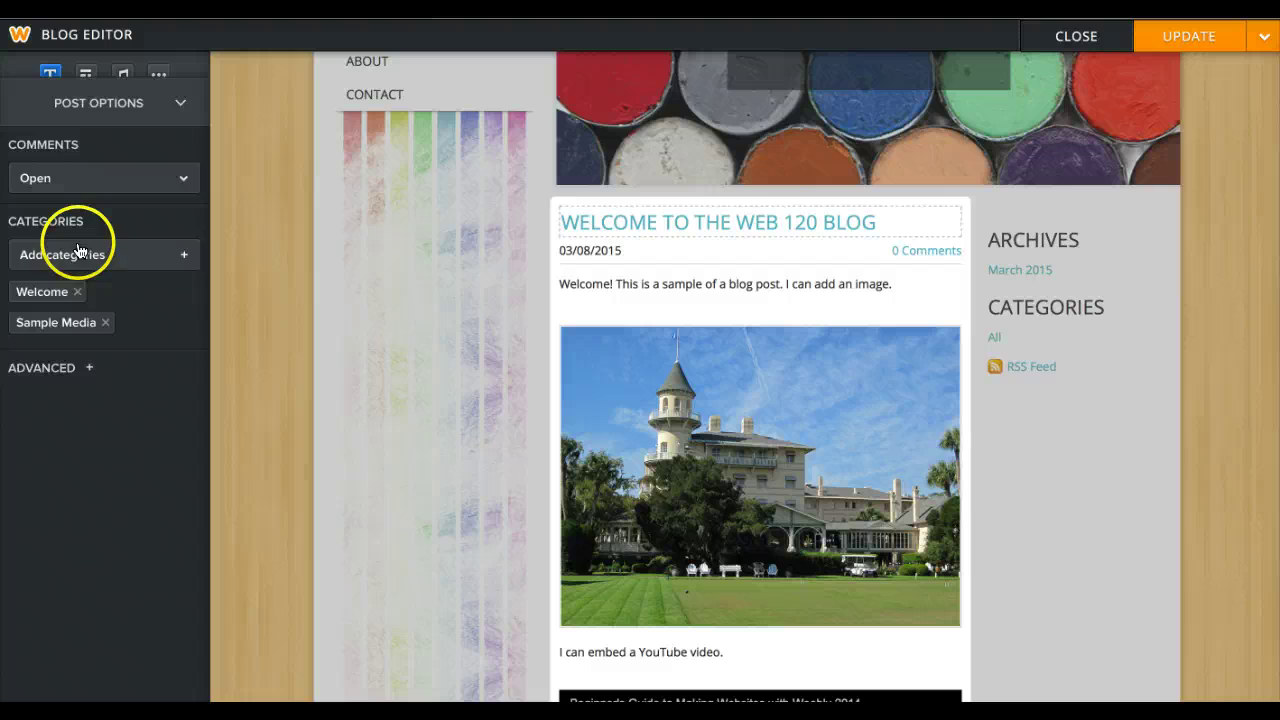
Add a third new category named "YouTube Videos" to the welcome post.
left_click(82, 256)
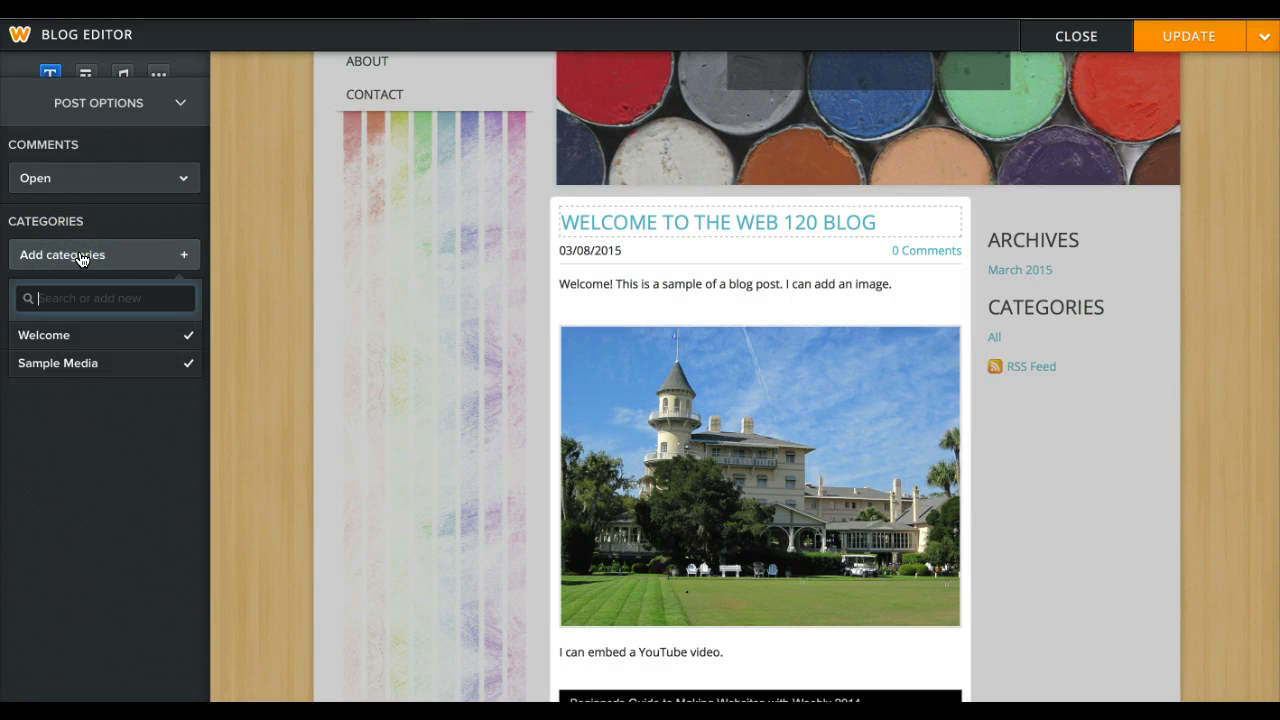
type("YouTube")
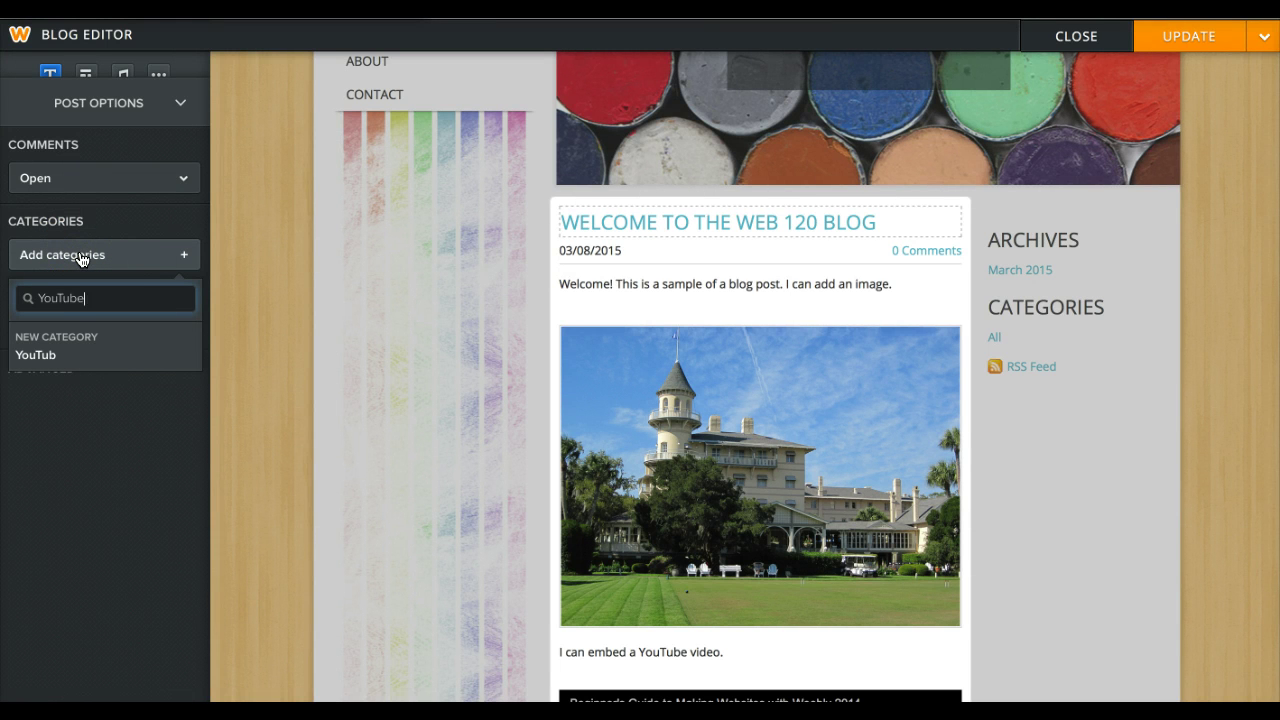
type(" Videos")
key("Return")
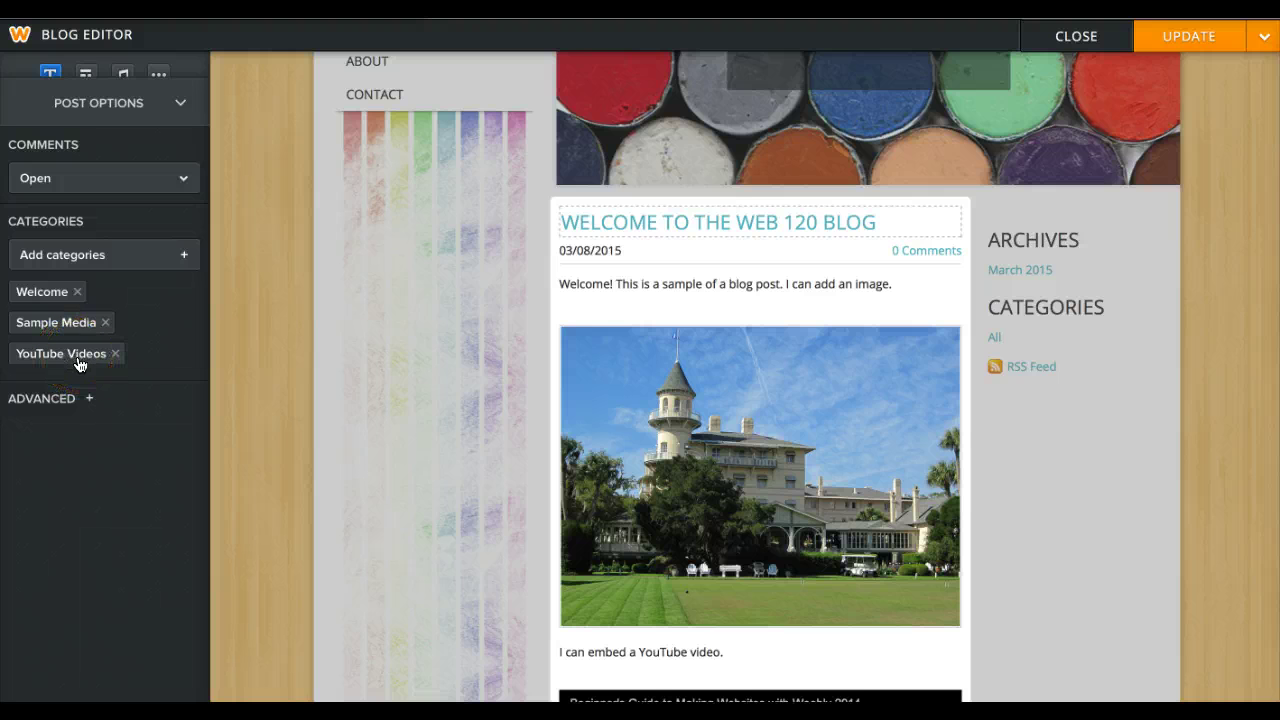
Publish the updated welcome post and open the "Adding Categories" post for editing.
left_click(608, 457)
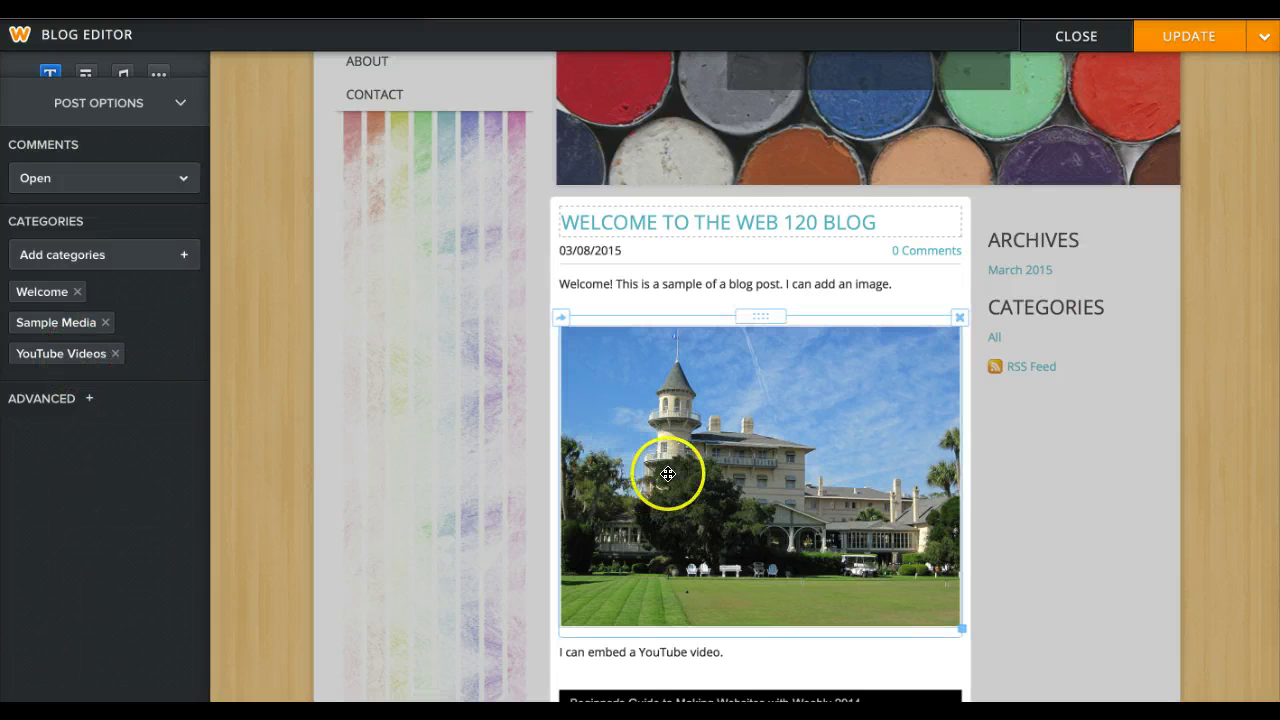
left_click(1186, 38)
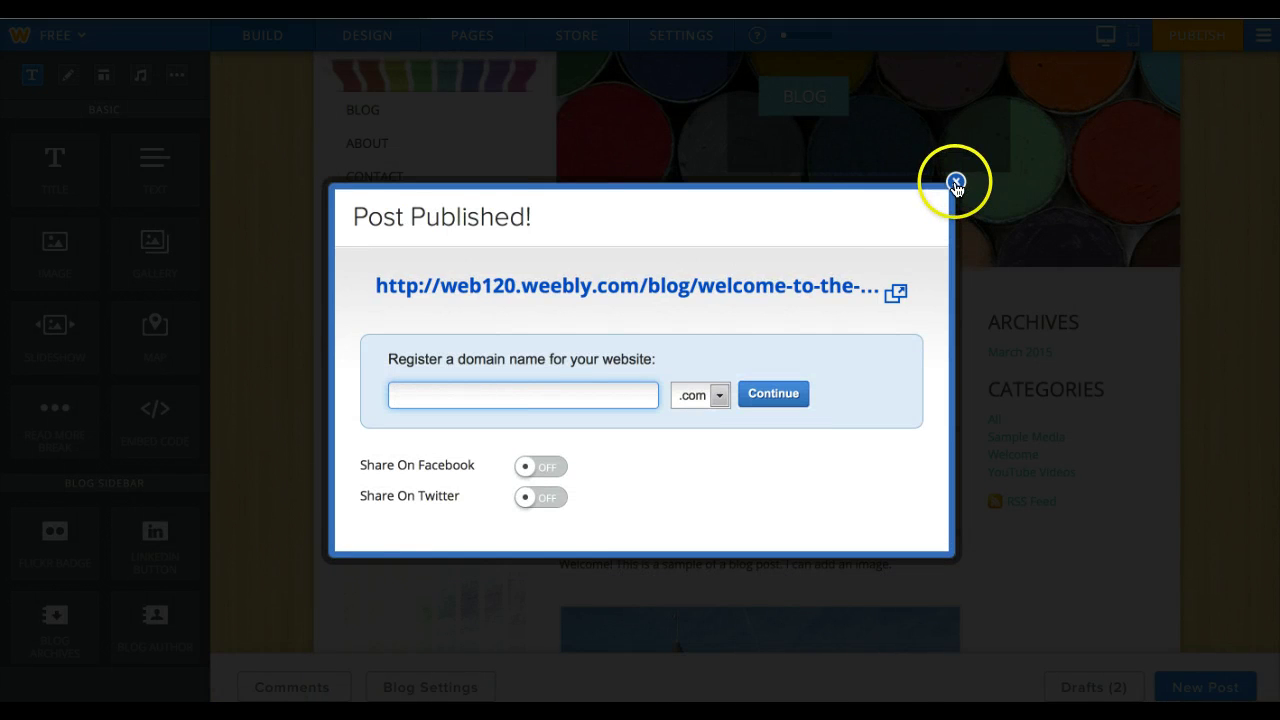
left_click(955, 183)
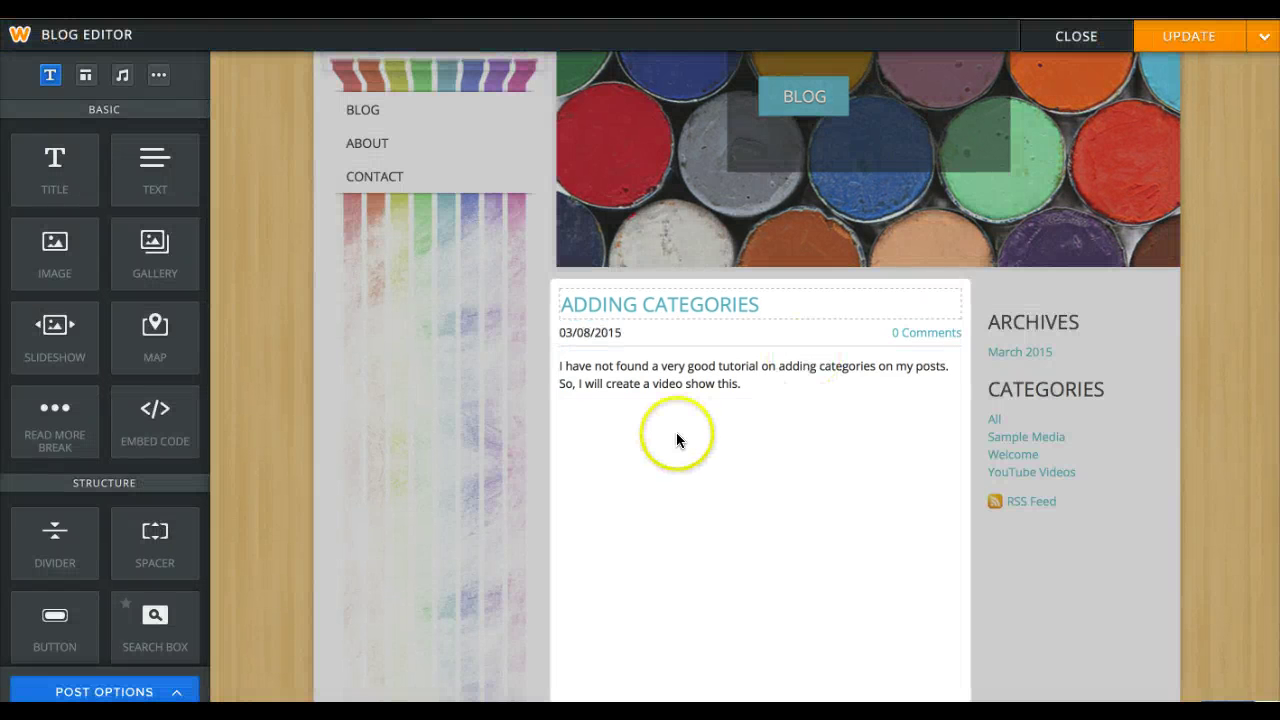
Add a new category named "Adding Categories to Weebly Posts" in the options of the "Adding Categories" post.
left_click(141, 692)
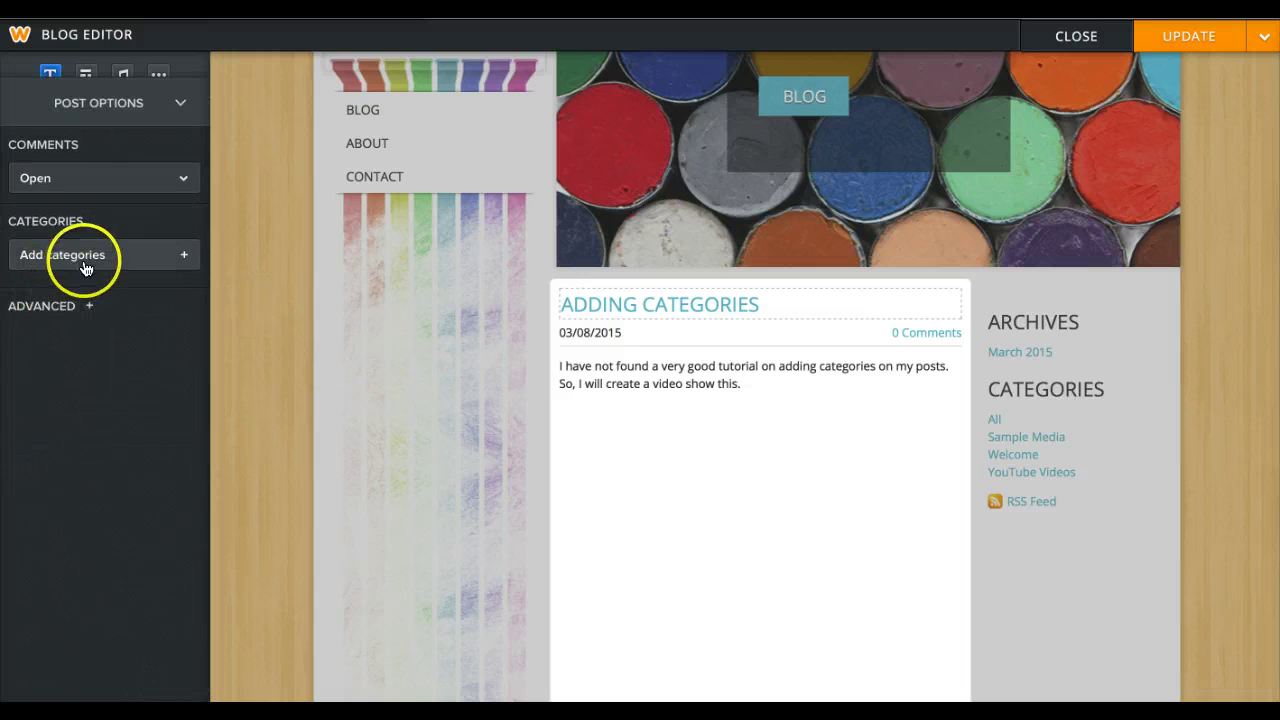
left_click(95, 257)
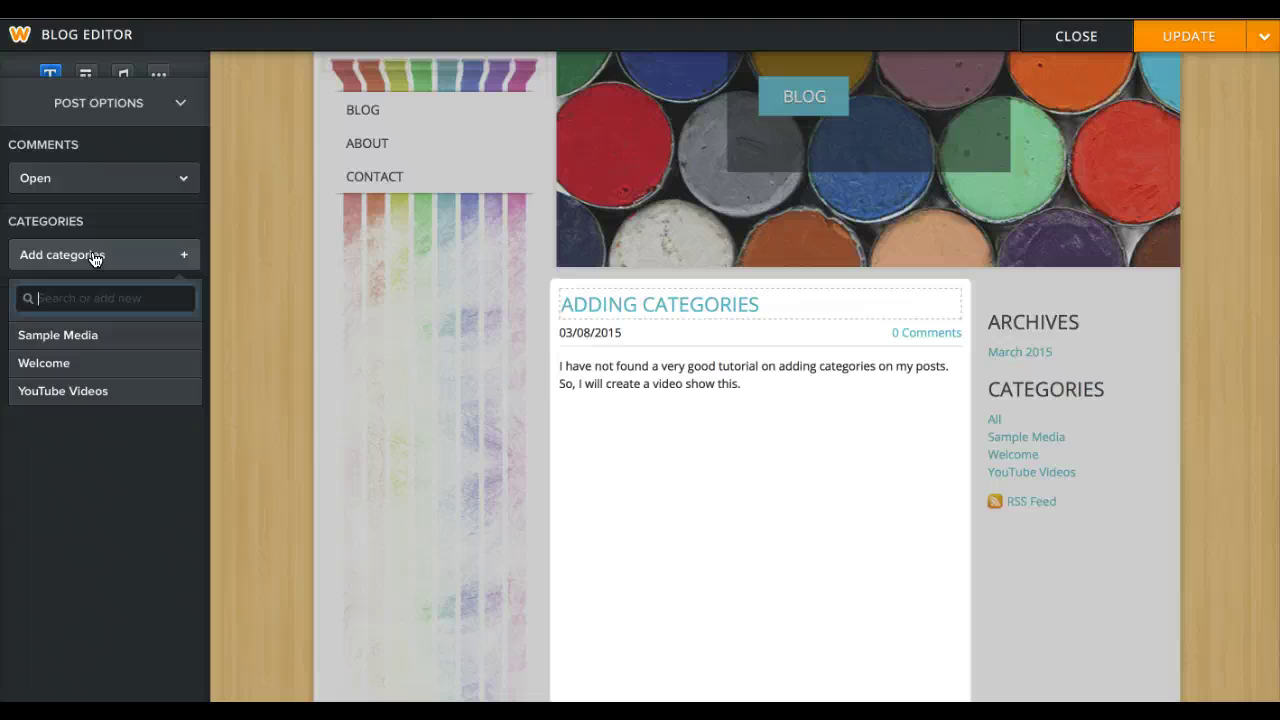
type("Add")
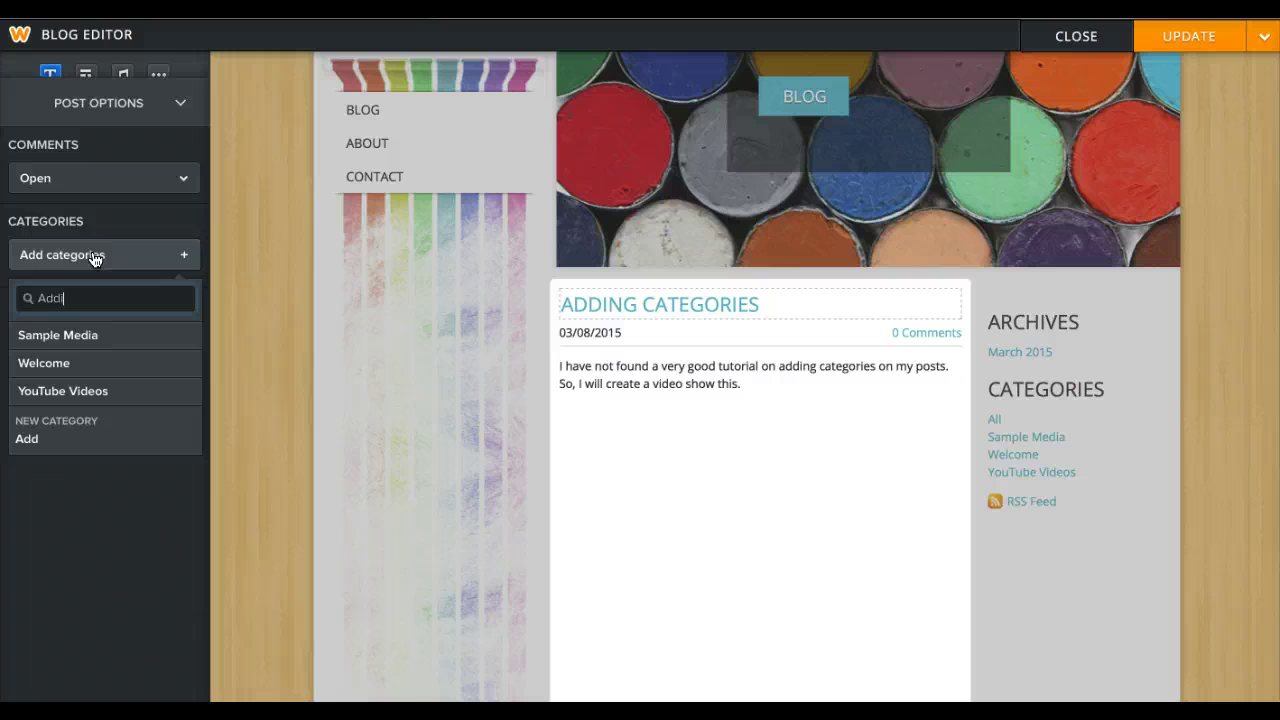
type("ing C")
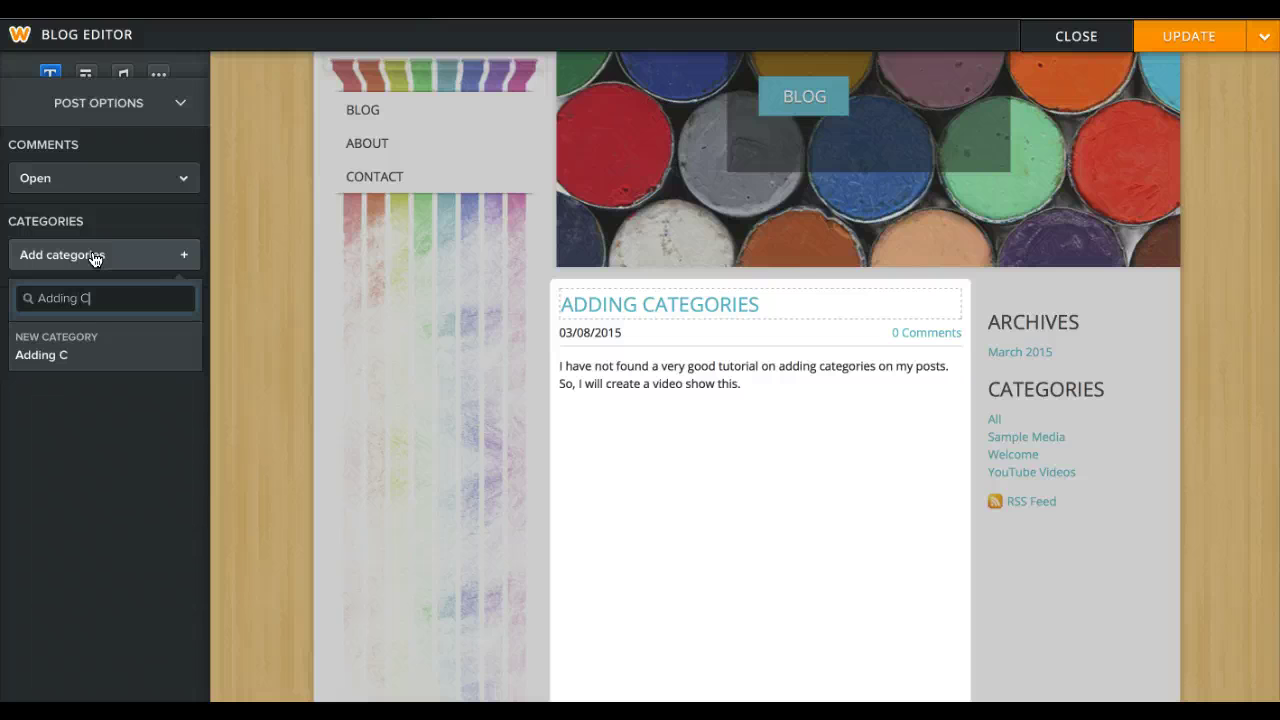
type("ategories to Weebly")
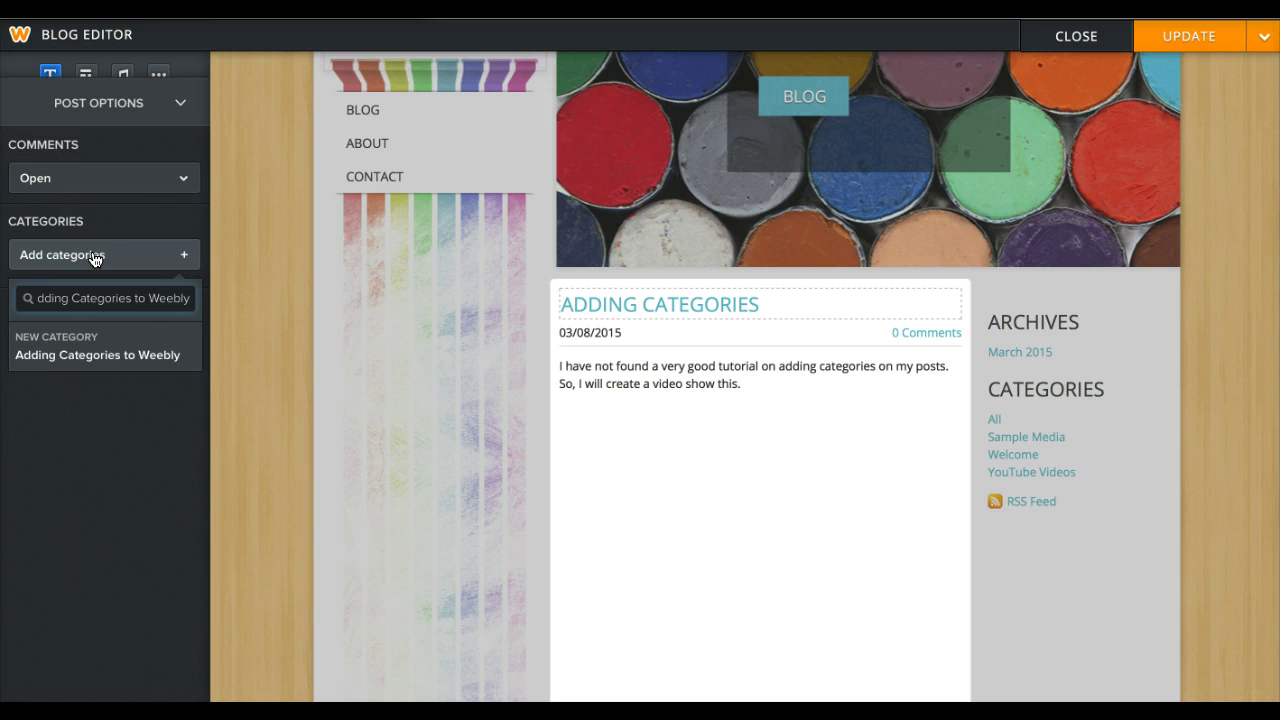
type(" Posts")
key("Return")
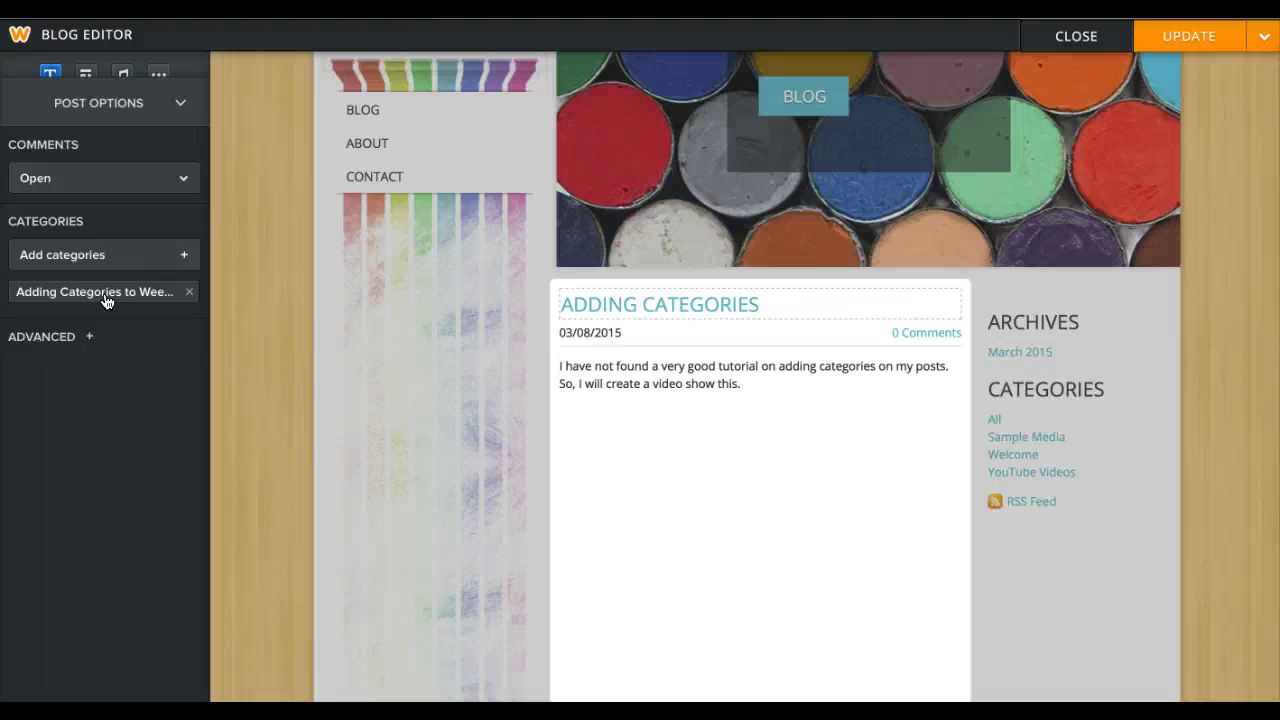
Publish the updated "Adding Categories" post and highlight its new category in the blog sidebar's Categories list.
left_click(1181, 38)
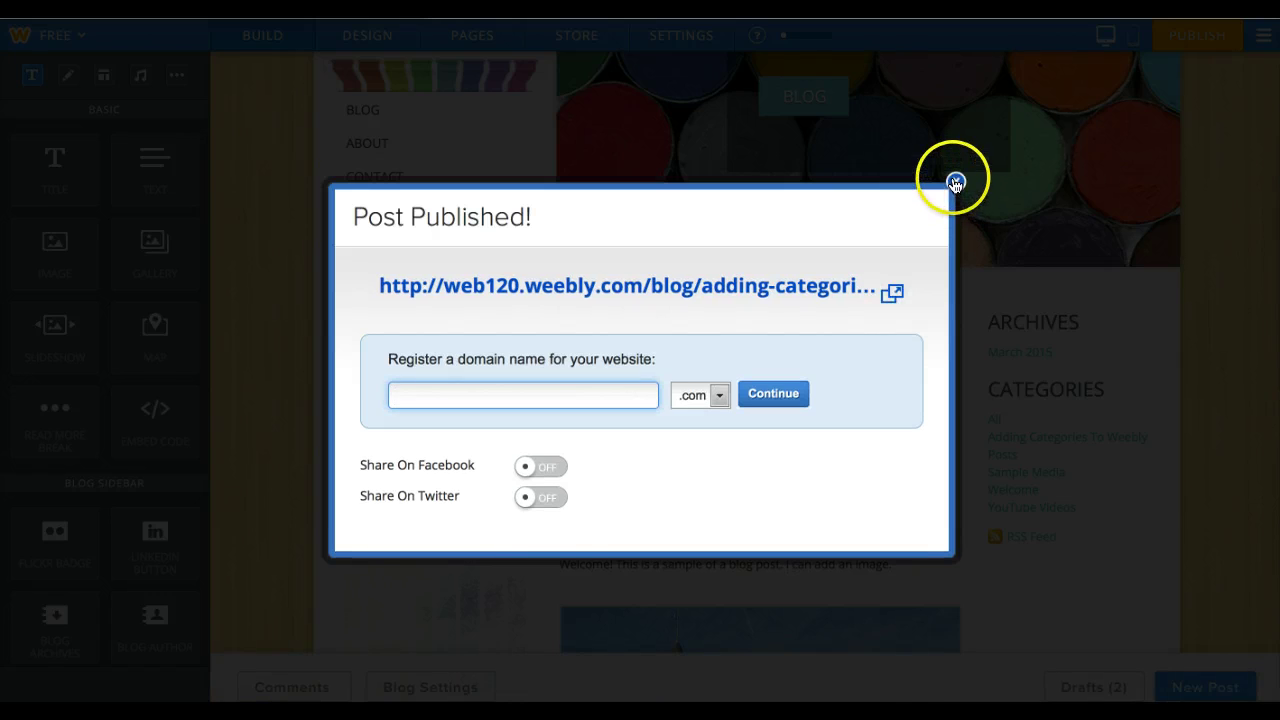
left_click(955, 183)
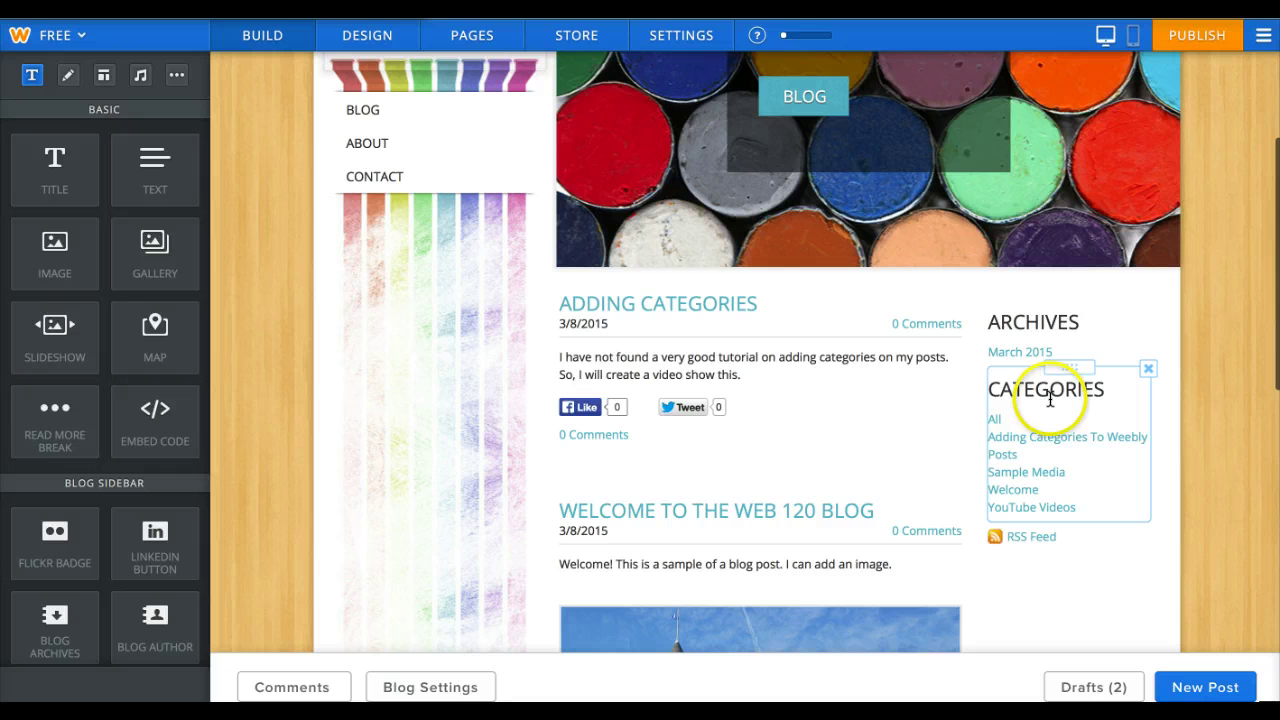
triple_click(1052, 440)
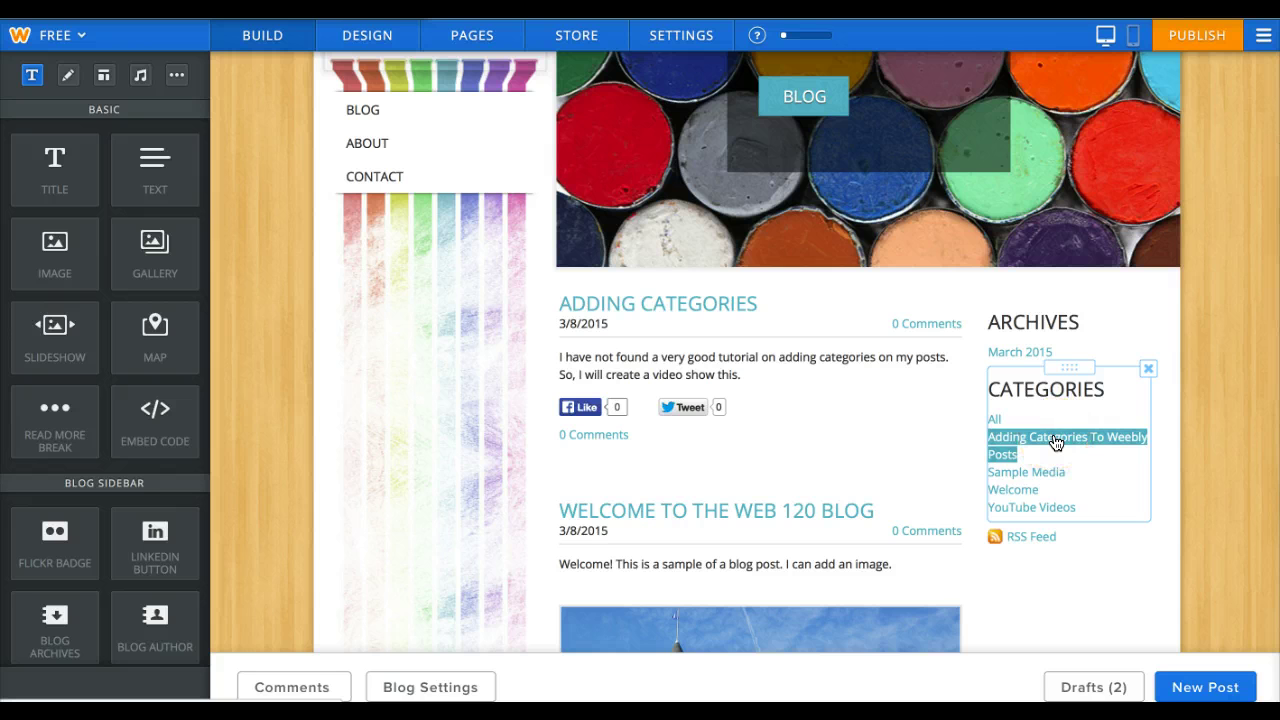
View the posts filtered by the sidebar categories Sample Media, Welcome, Adding Categories To Weebly Posts, and YouTube Videos.
triple_click(1050, 472)
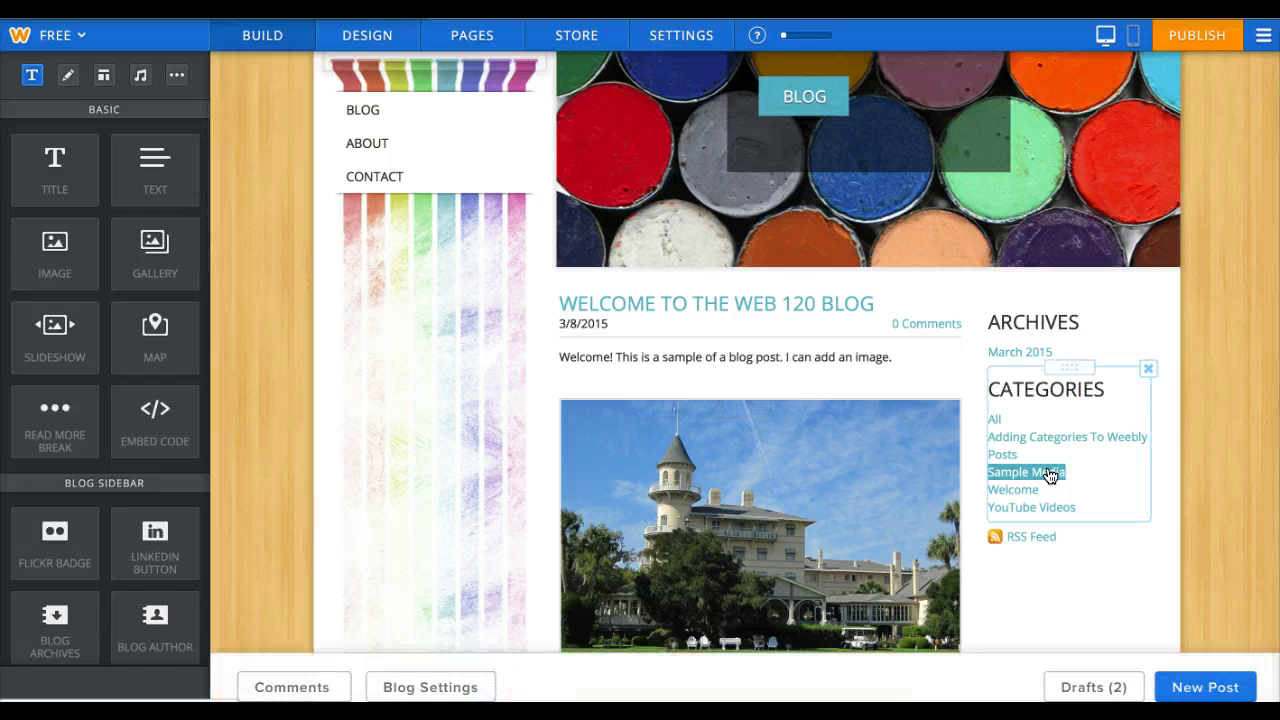
triple_click(1025, 490)
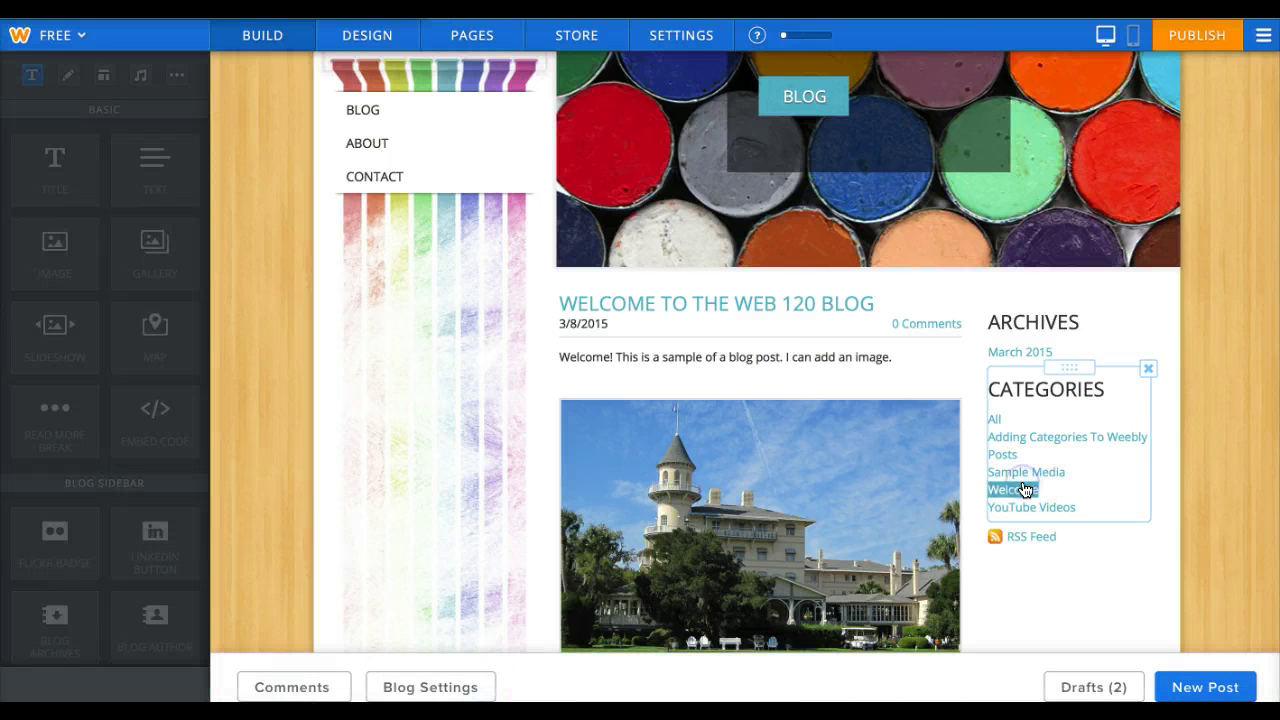
triple_click(1042, 440)
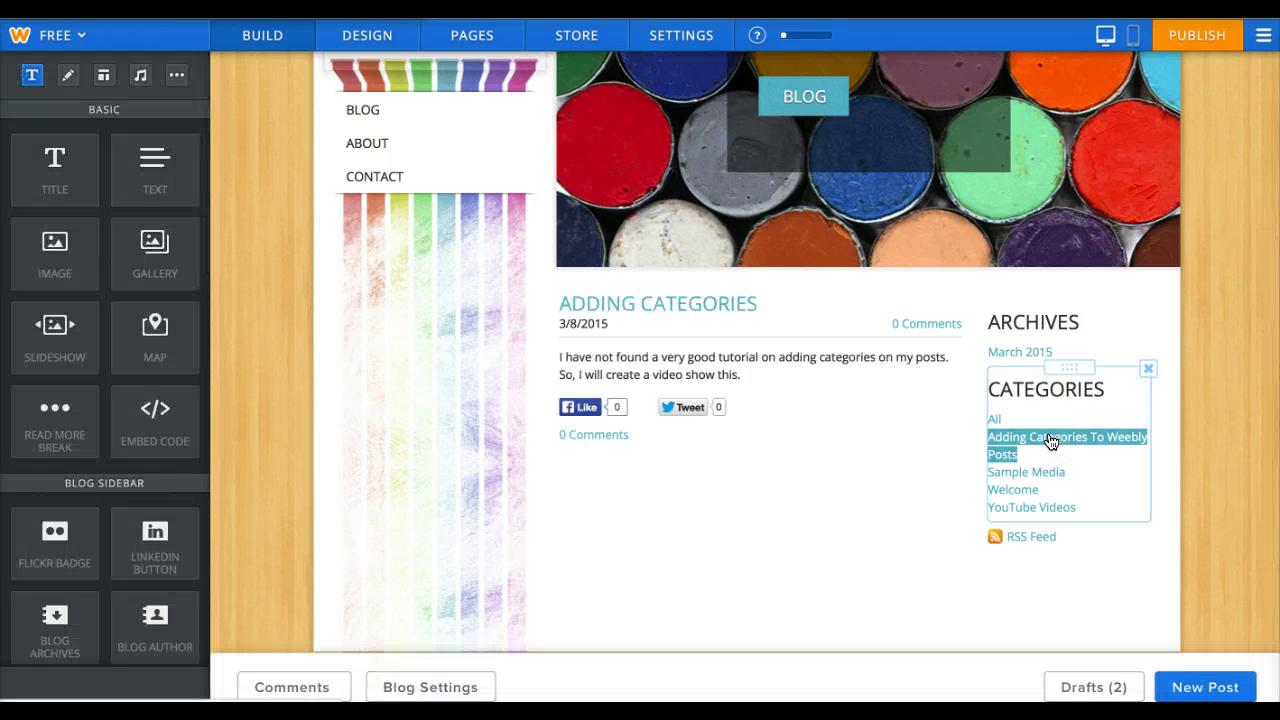
triple_click(1048, 508)
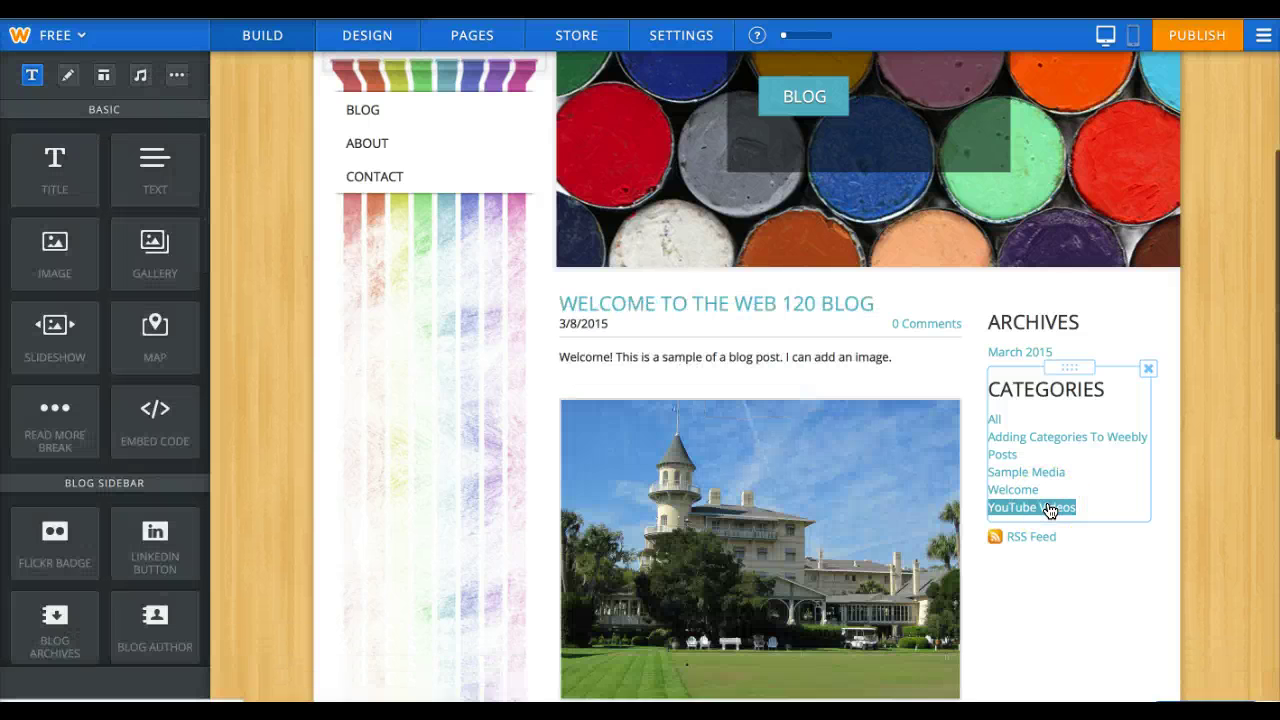
Compare the posts under Adding Categories To Weebly Posts, Sample Media and YouTube Videos again, ending on YouTube Videos with the sidebar list deselected.
triple_click(1040, 436)
triple_click(1046, 470)
triple_click(1045, 510)
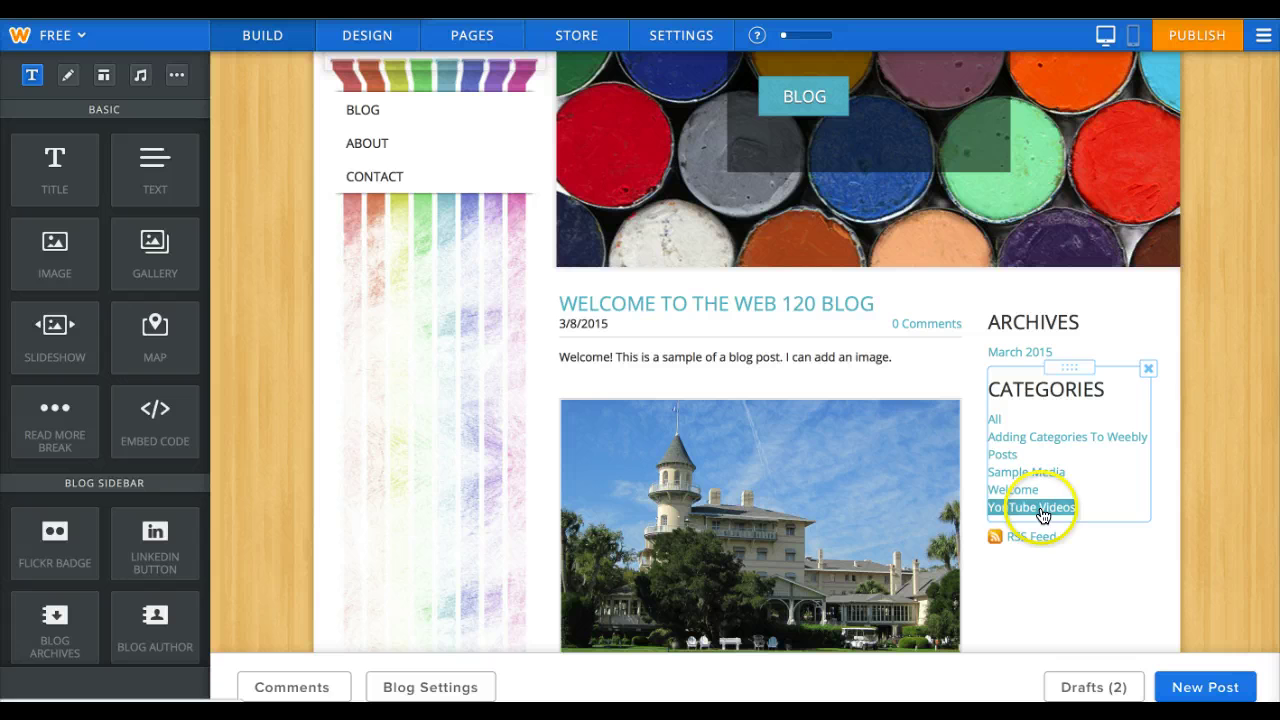
triple_click(1040, 449)
triple_click(1040, 474)
triple_click(1050, 508)
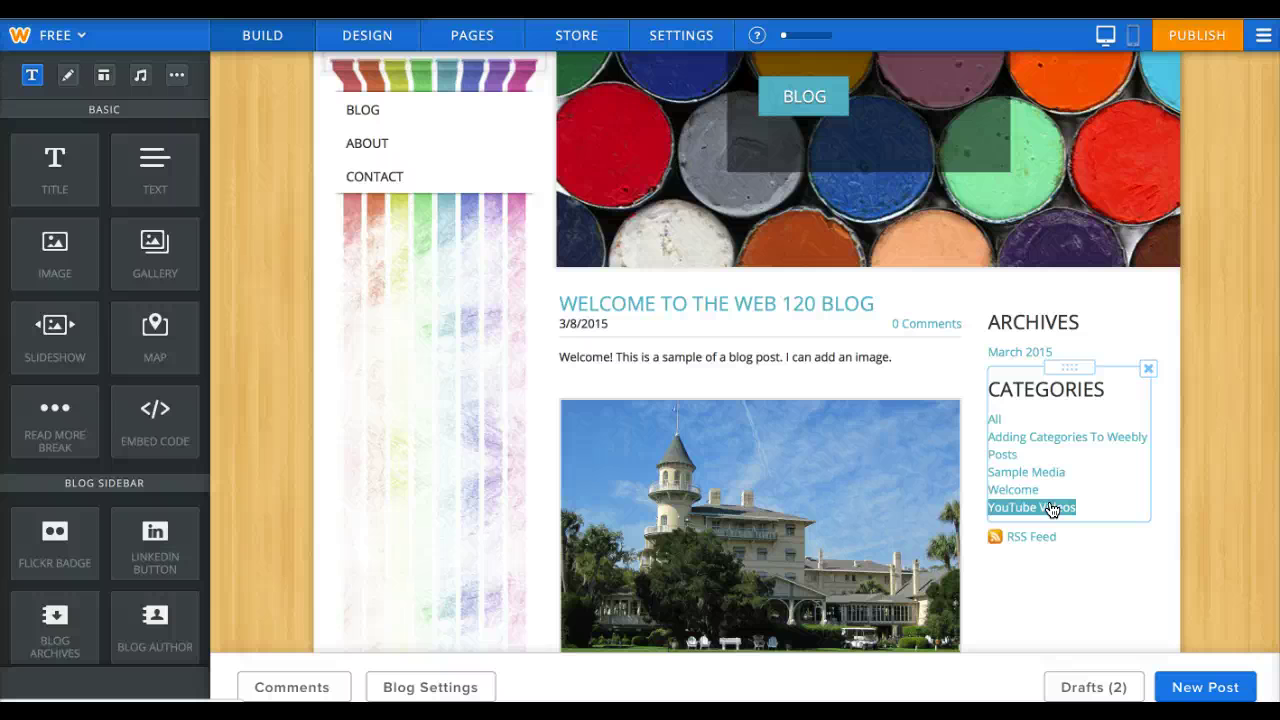
left_click(960, 385)
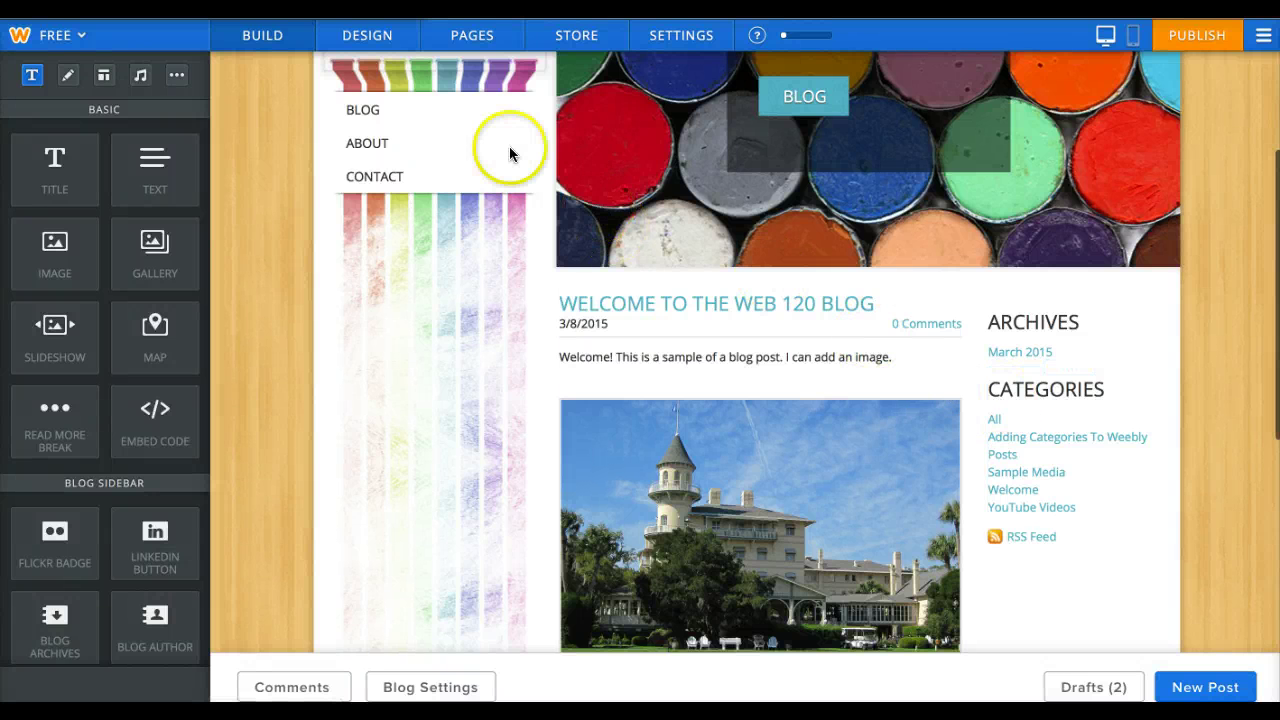